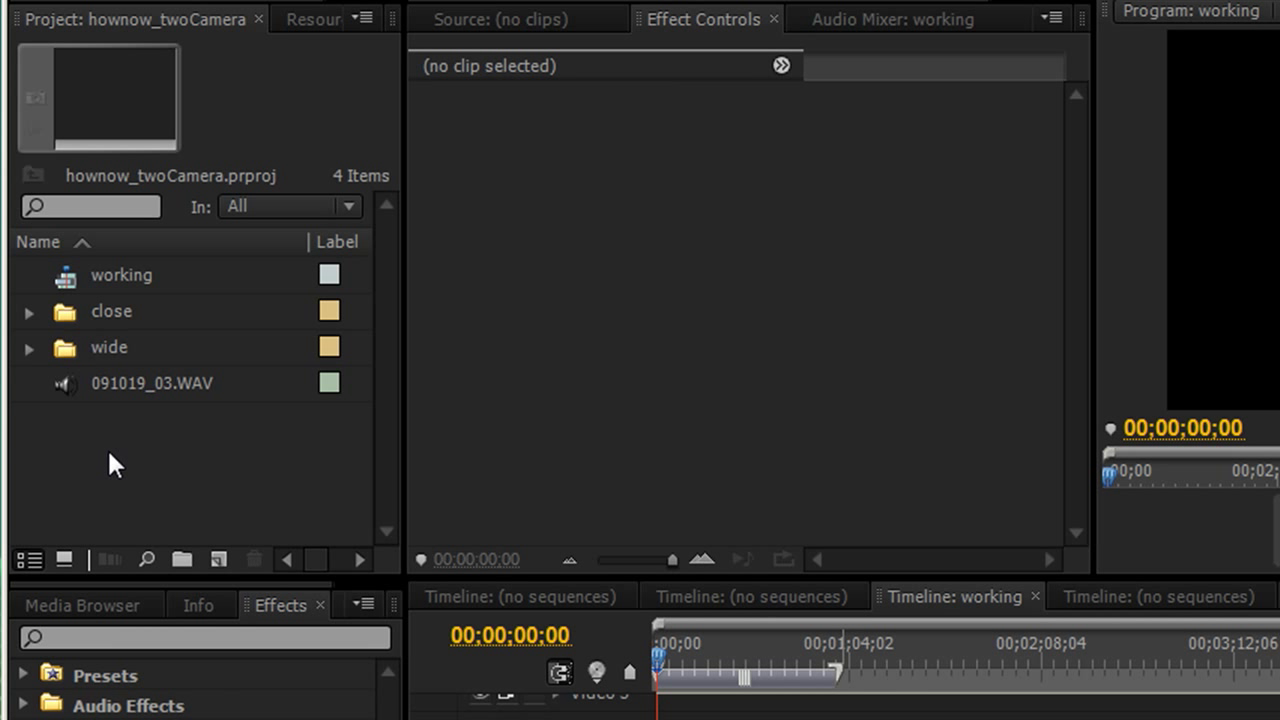
Expand the close and wide bins to show their 00000.MTS clips, then select 091019_03.WAV to view its details
{"action": "left_click", "coordinate": [26, 311]}
{"action": "left_click", "coordinate": [29, 383]}
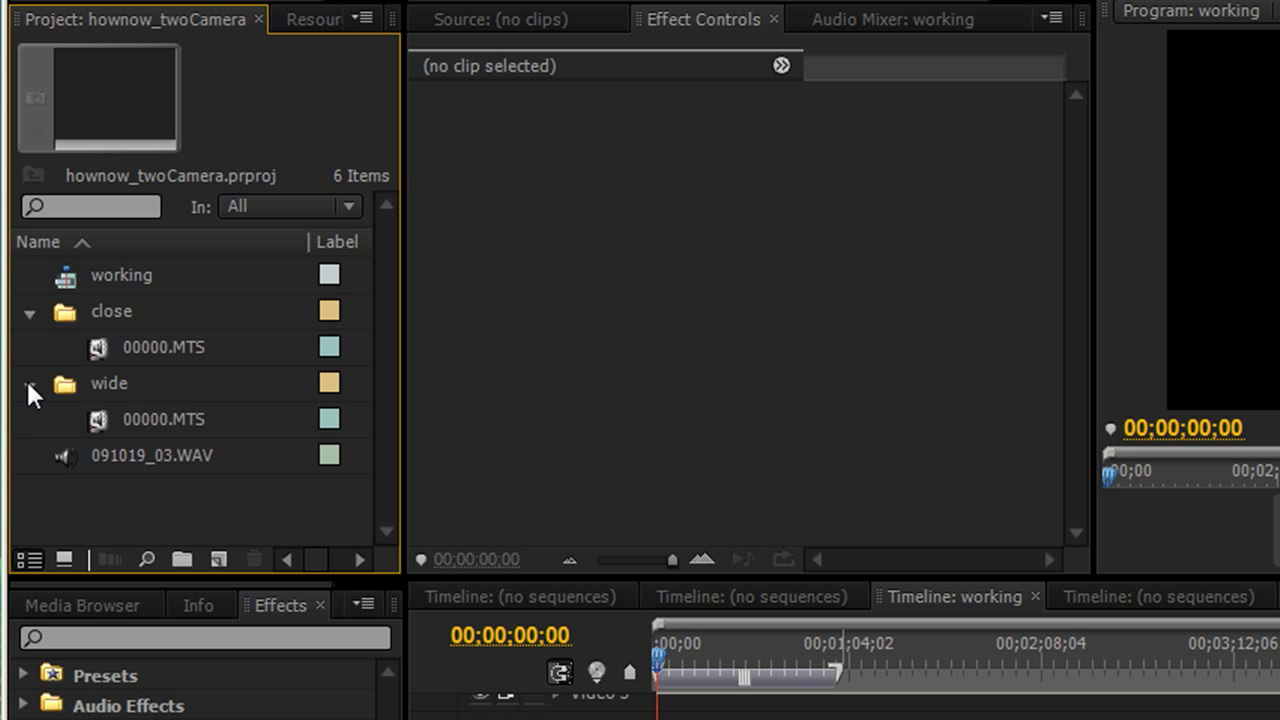
{"action": "left_click", "coordinate": [72, 462]}
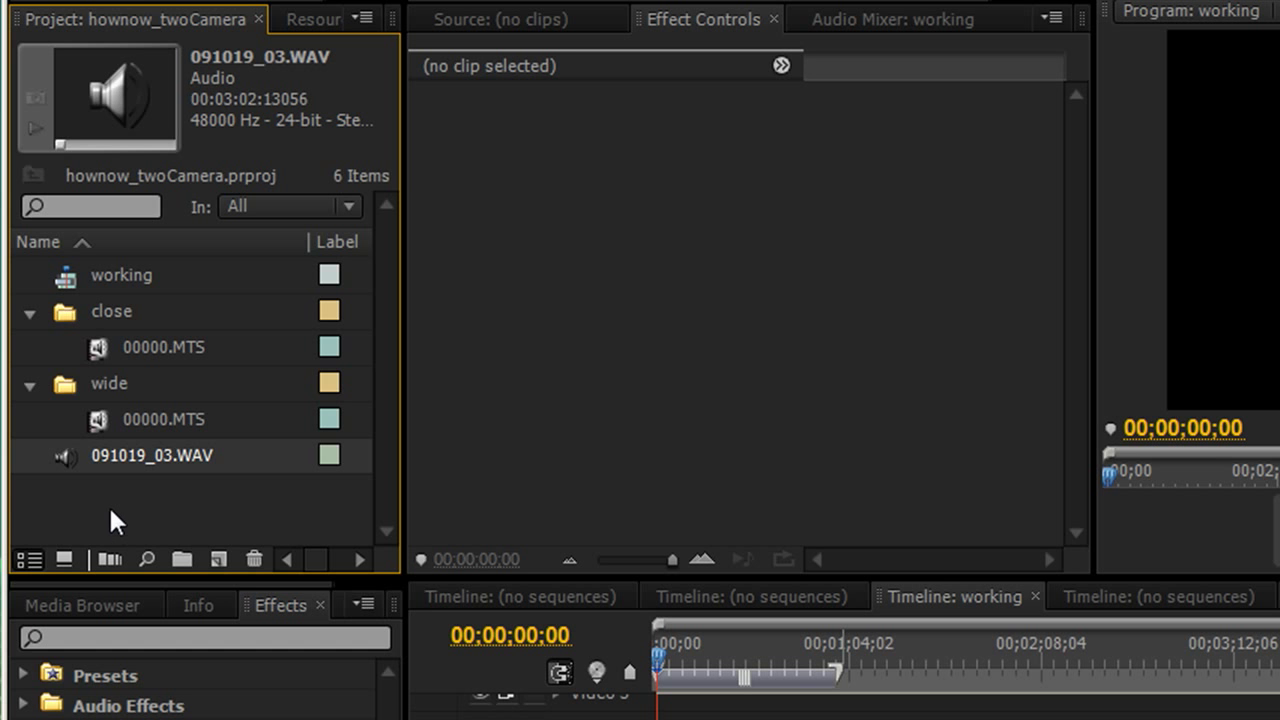
Place close 00000.MTS on Video 1 and wide 00000.MTS on Video 2, both at the sequence start
{"action": "left_click", "coordinate": [93, 349]}
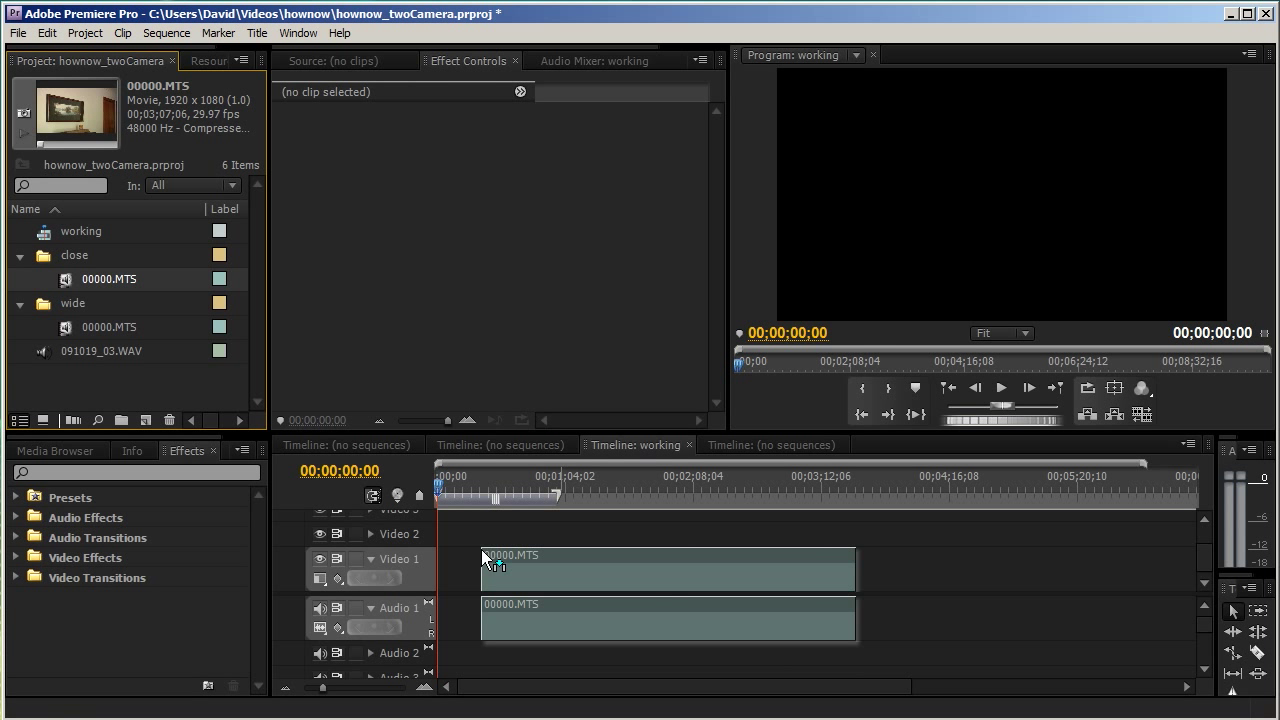
{"action": "left_click_drag", "start_coordinate": [481, 549], "coordinate": [441, 578]}
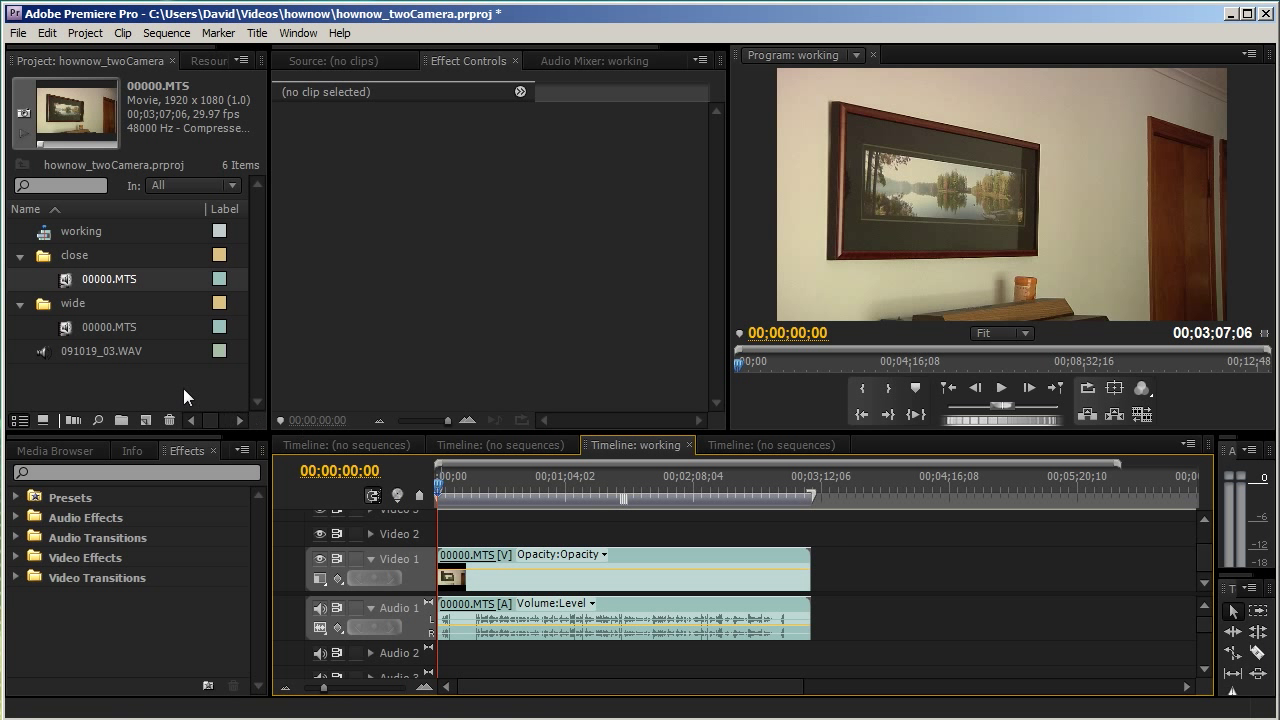
{"action": "left_click", "coordinate": [67, 325]}
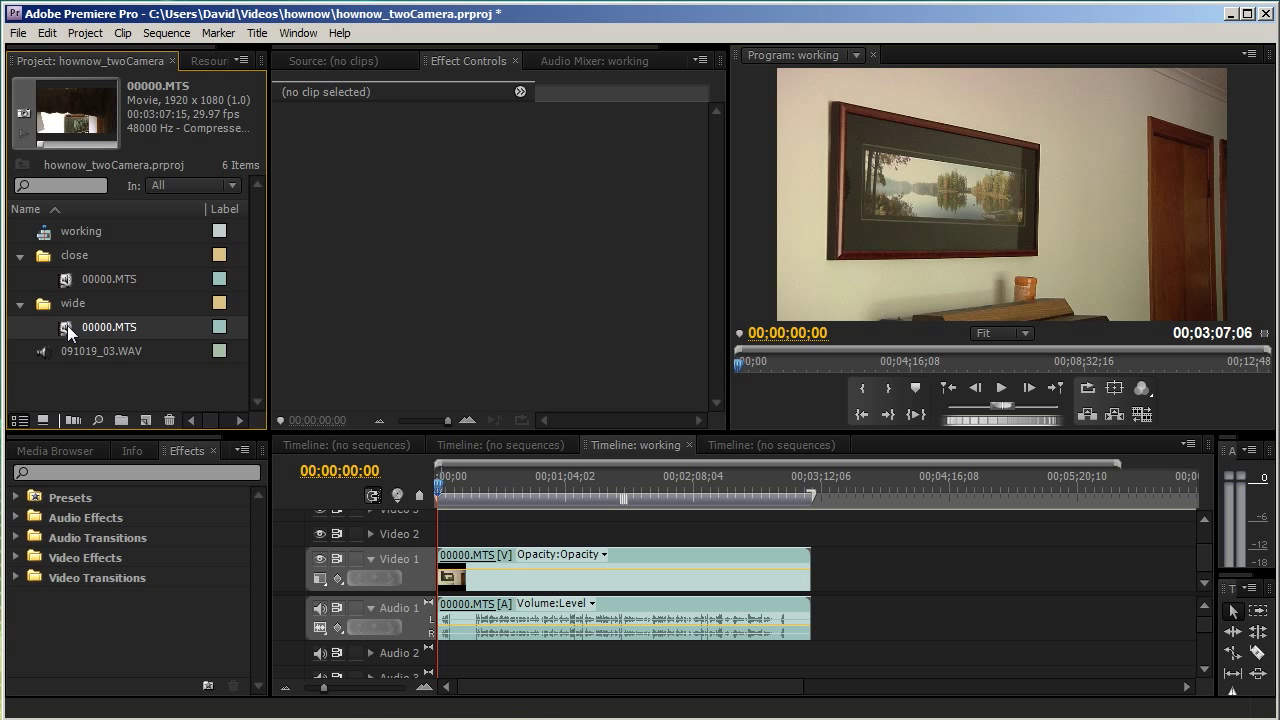
{"action": "left_click_drag", "start_coordinate": [152, 350], "coordinate": [446, 546]}
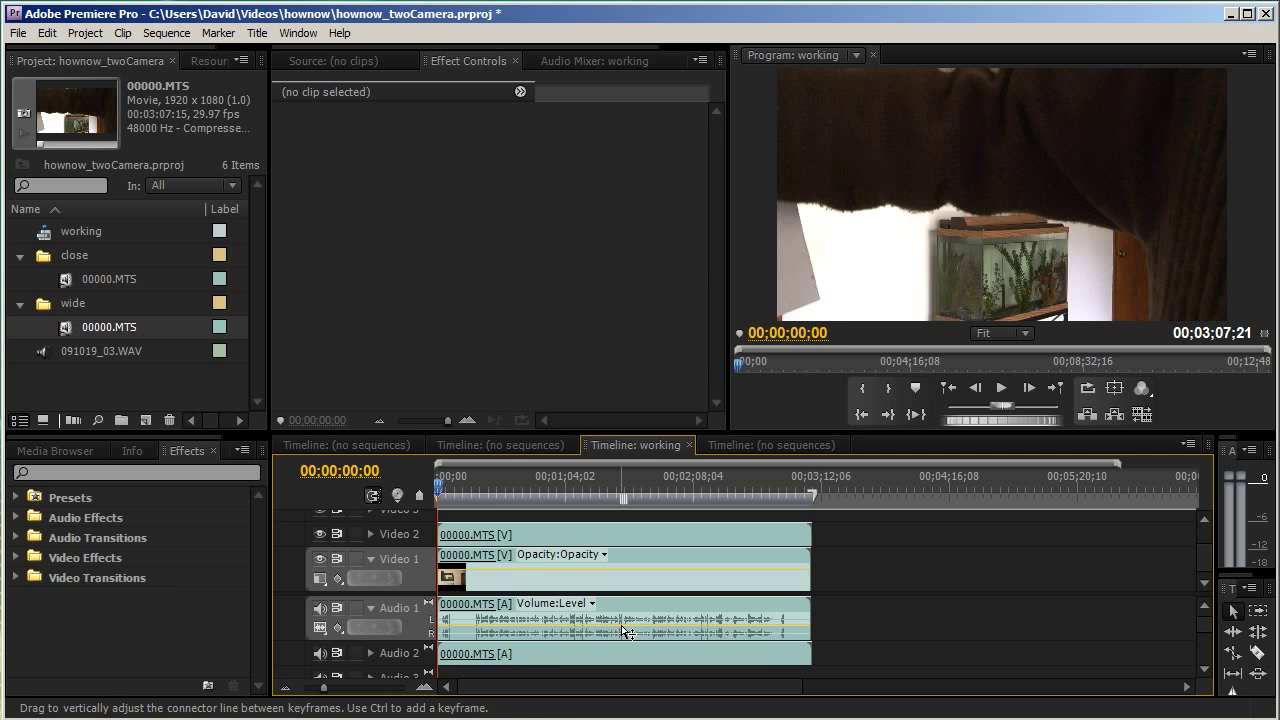
Expand Audio 2's waveform and scrub the opening seconds to find the clap
{"action": "left_click", "coordinate": [370, 654]}
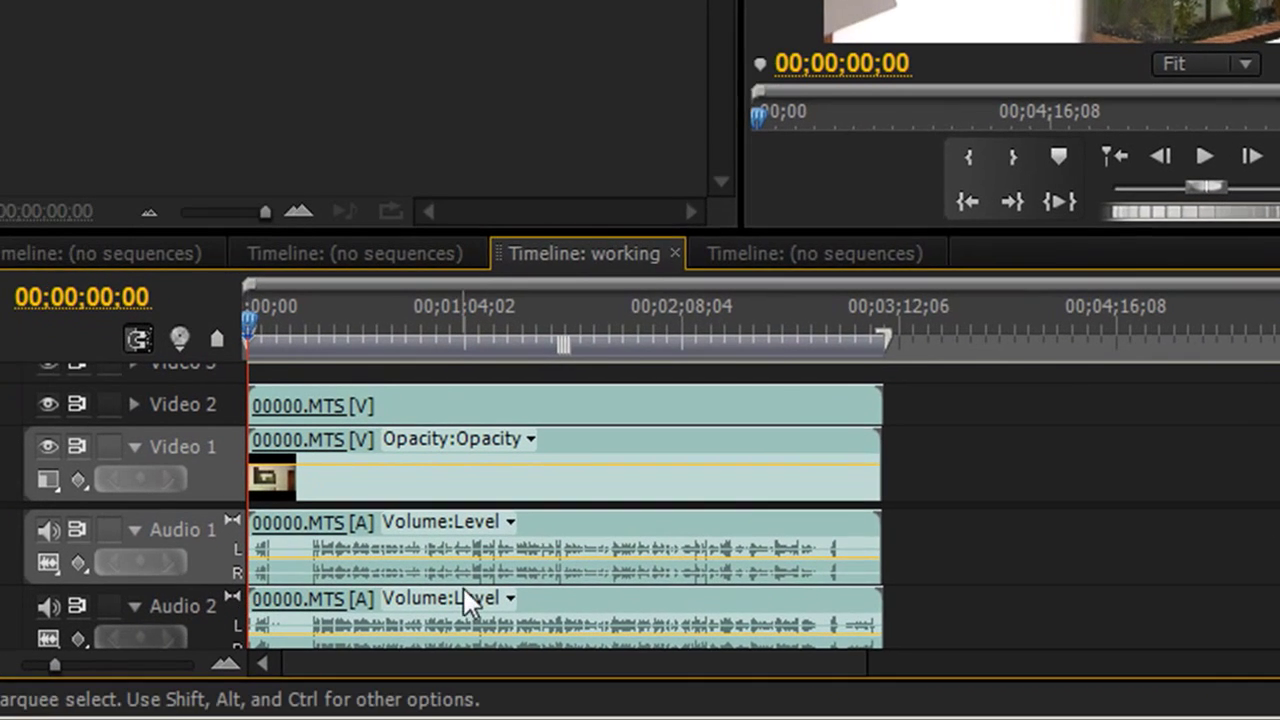
{"action": "scroll", "coordinate": [450, 577], "scroll_direction": "down", "scroll_amount": 2}
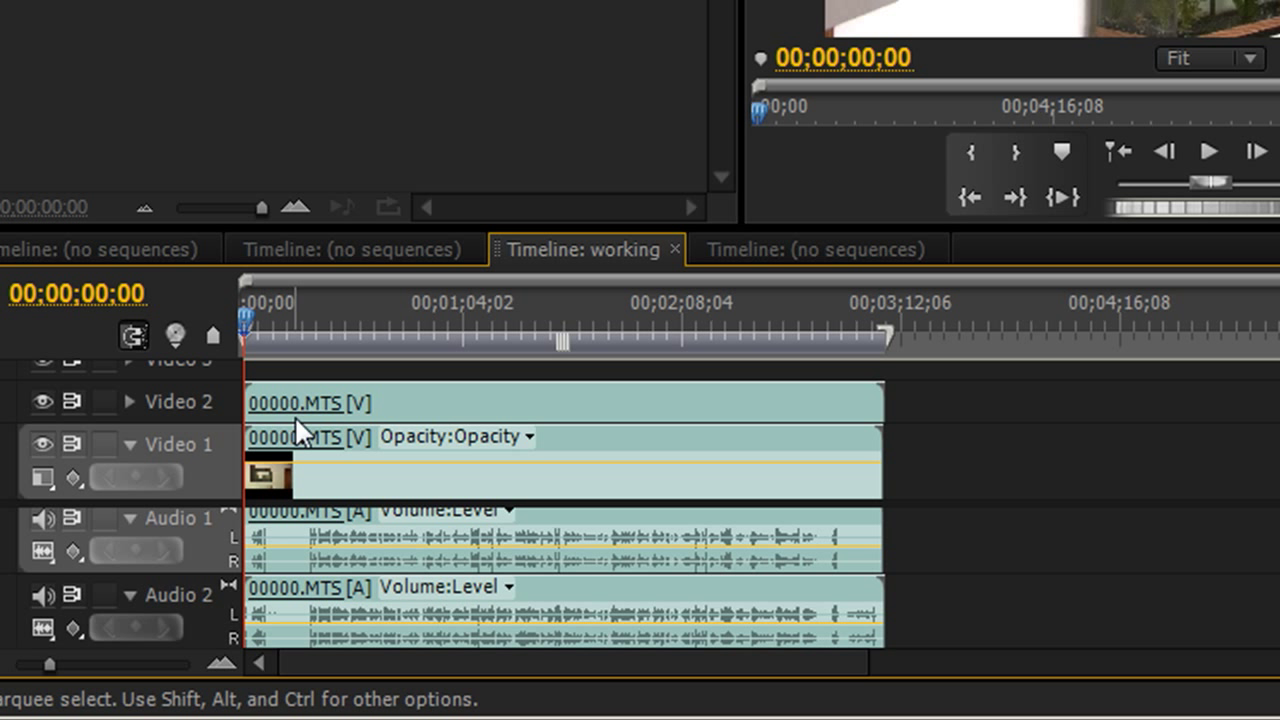
{"action": "left_click", "coordinate": [264, 322]}
{"action": "left_click_drag", "start_coordinate": [265, 322], "coordinate": [308, 323]}
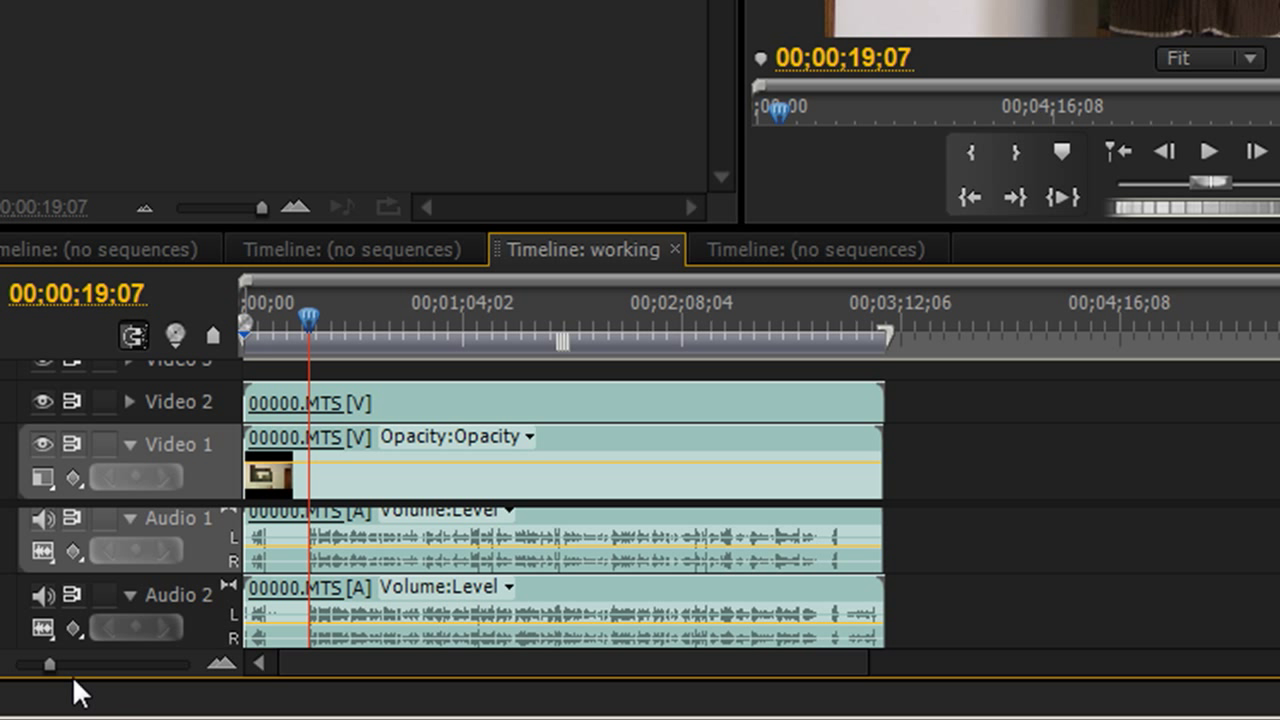
Zoom in on the clap and move the close camera's video and audio one frame later
{"action": "left_click_drag", "start_coordinate": [56, 663], "coordinate": [185, 711]}
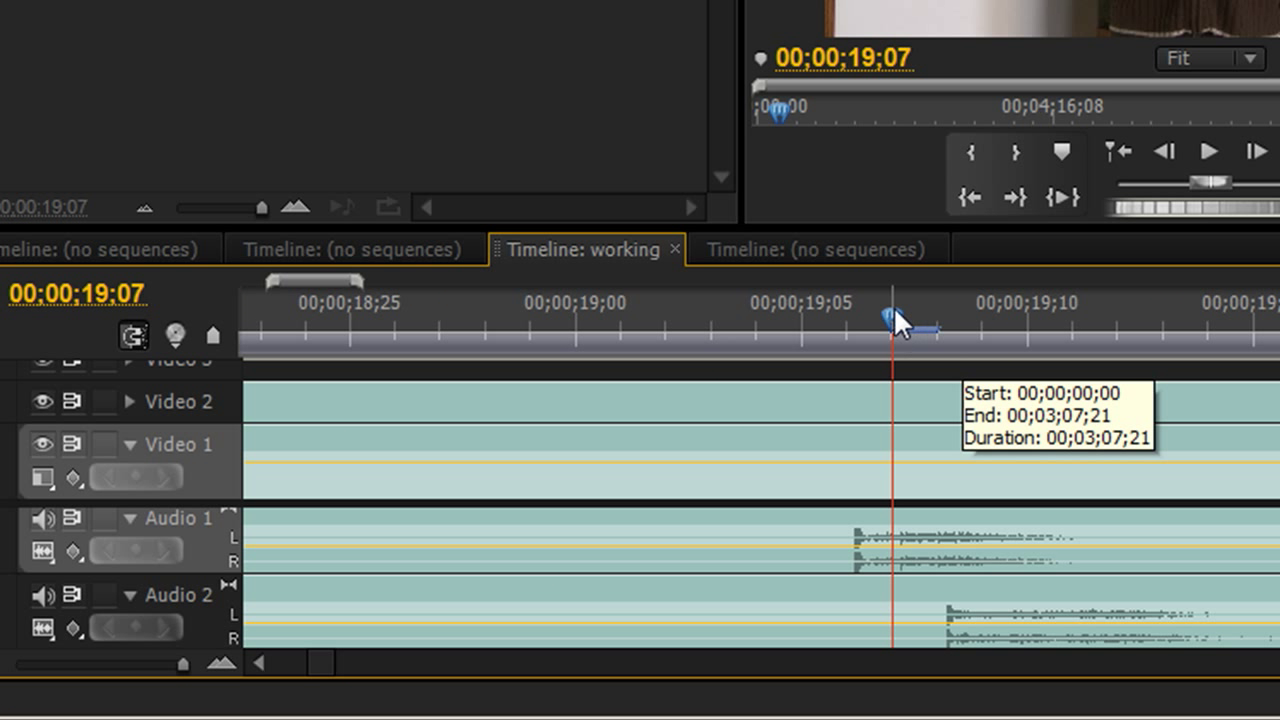
{"action": "left_click_drag", "start_coordinate": [912, 313], "coordinate": [930, 309]}
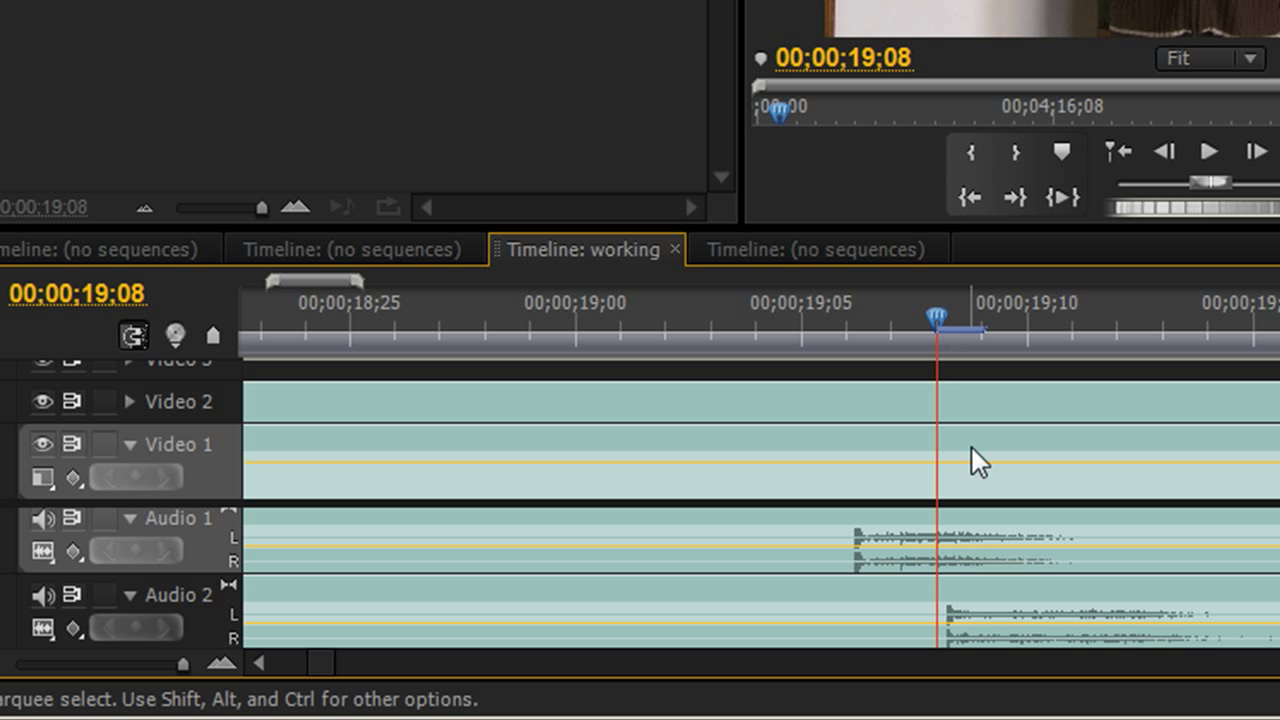
{"action": "left_click", "coordinate": [831, 450]}
{"action": "left_click_drag", "start_coordinate": [808, 446], "coordinate": [856, 441]}
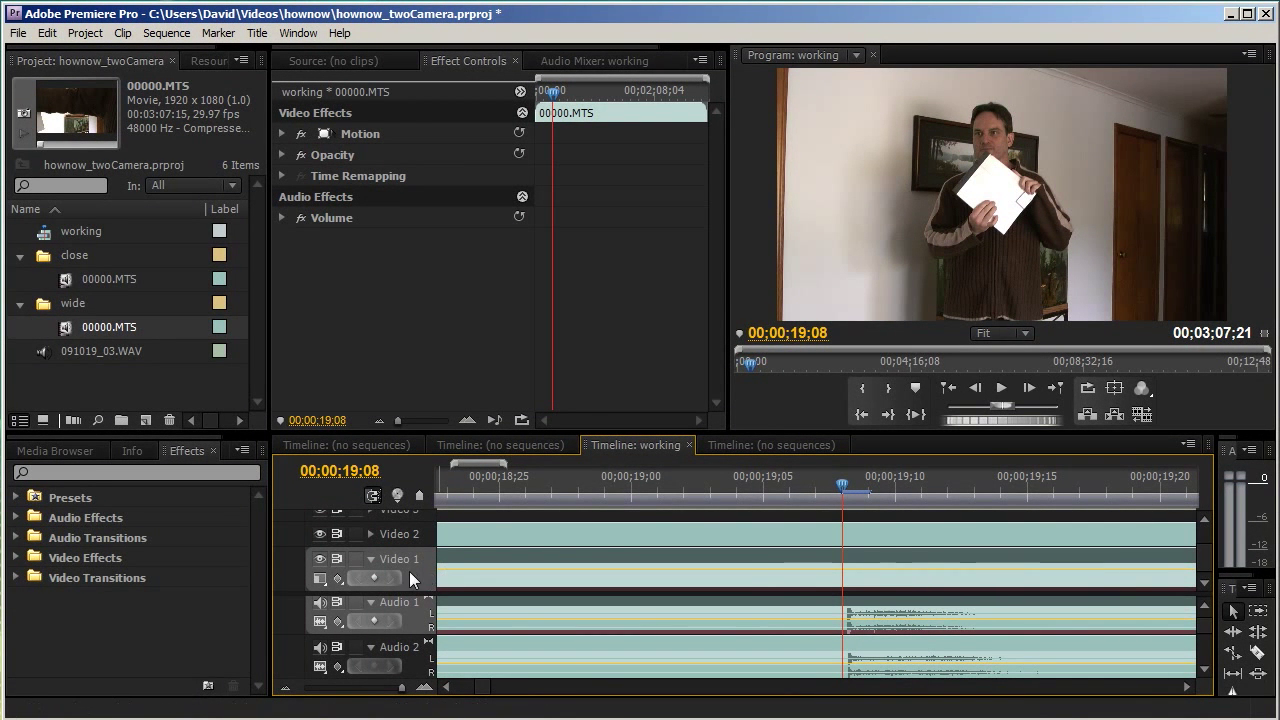
{"action": "left_click", "coordinate": [319, 535]}
{"action": "left_click", "coordinate": [319, 535]}
{"action": "left_click", "coordinate": [319, 535]}
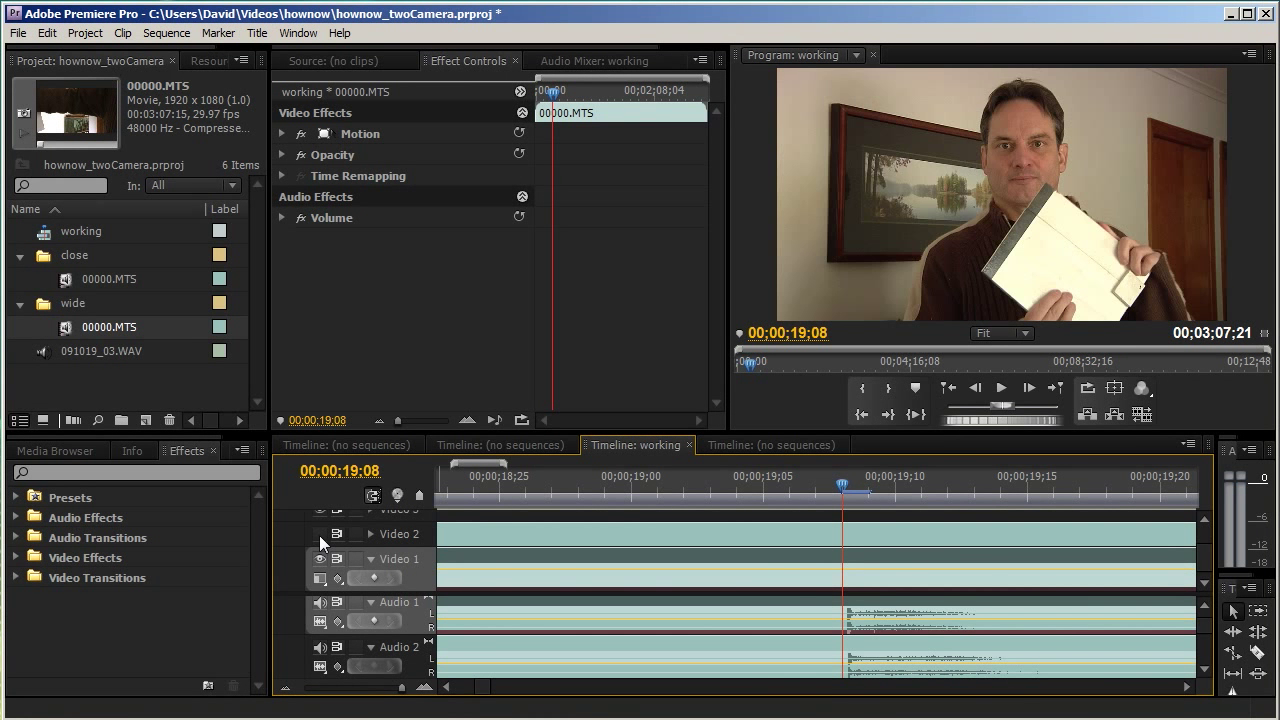
{"action": "left_click", "coordinate": [319, 535]}
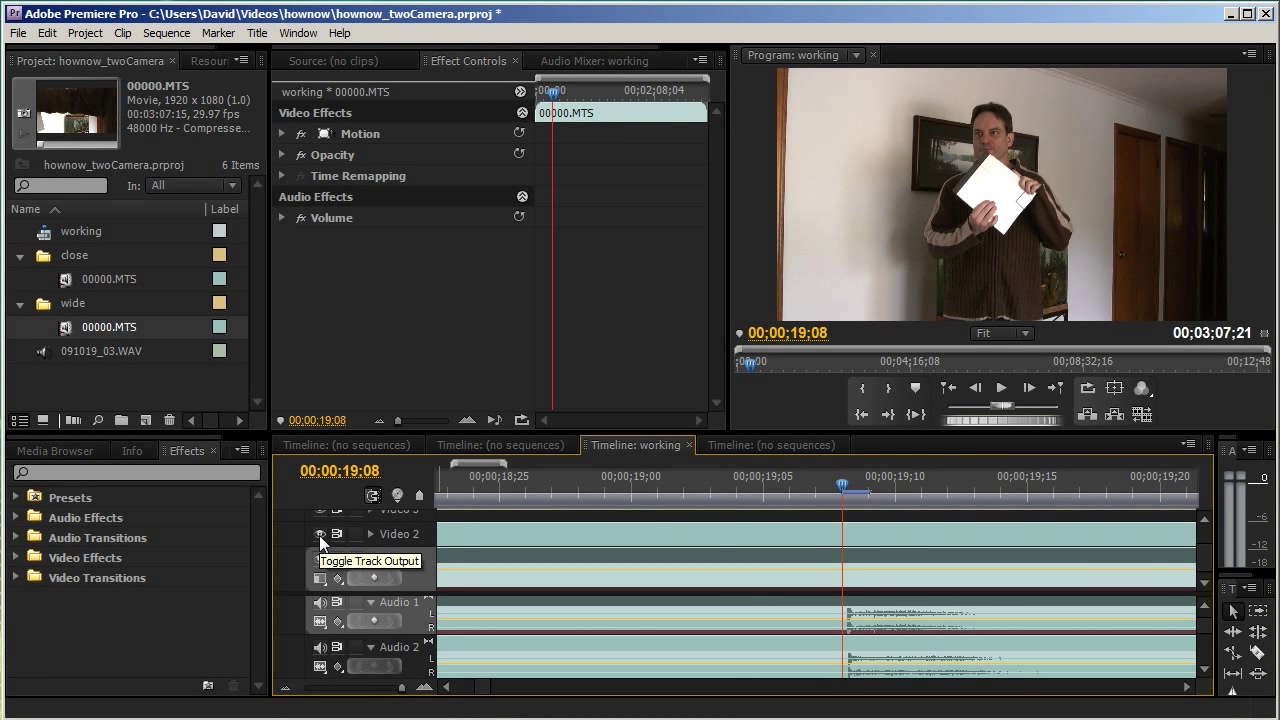
{"action": "key", "text": "Left"}
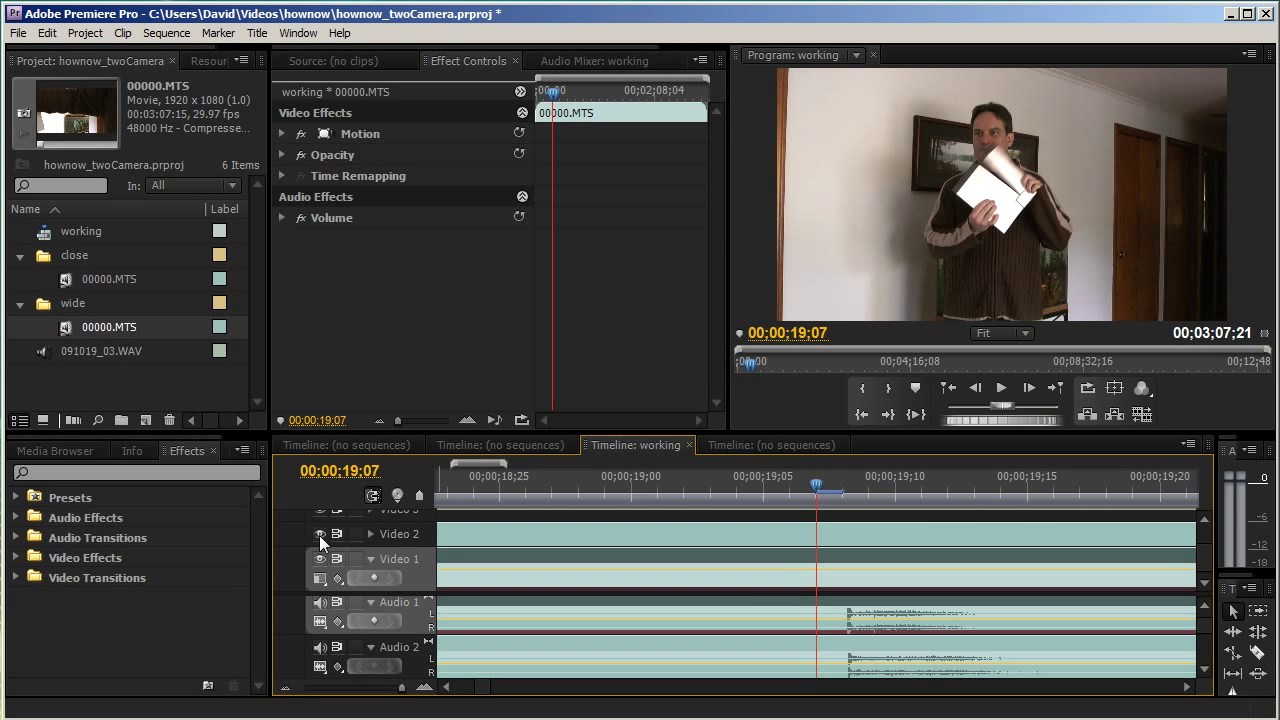
{"action": "left_click", "coordinate": [320, 536]}
{"action": "left_click", "coordinate": [320, 536]}
{"action": "left_click", "coordinate": [320, 536]}
{"action": "left_click", "coordinate": [320, 536]}
{"action": "left_click_drag", "start_coordinate": [400, 688], "coordinate": [330, 706]}
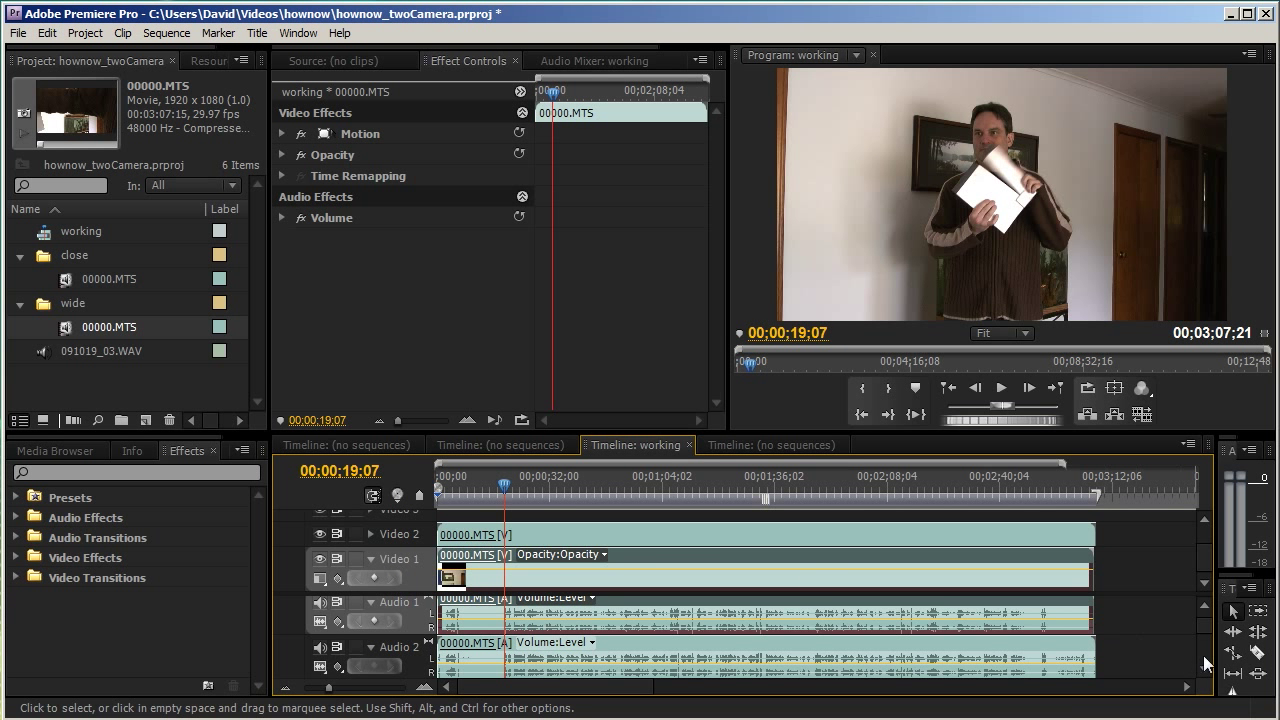
Add 091019_03.WAV to Audio 3 and trim the start of the clip later
{"action": "scroll", "coordinate": [1203, 631], "scroll_direction": "down", "scroll_amount": 2}
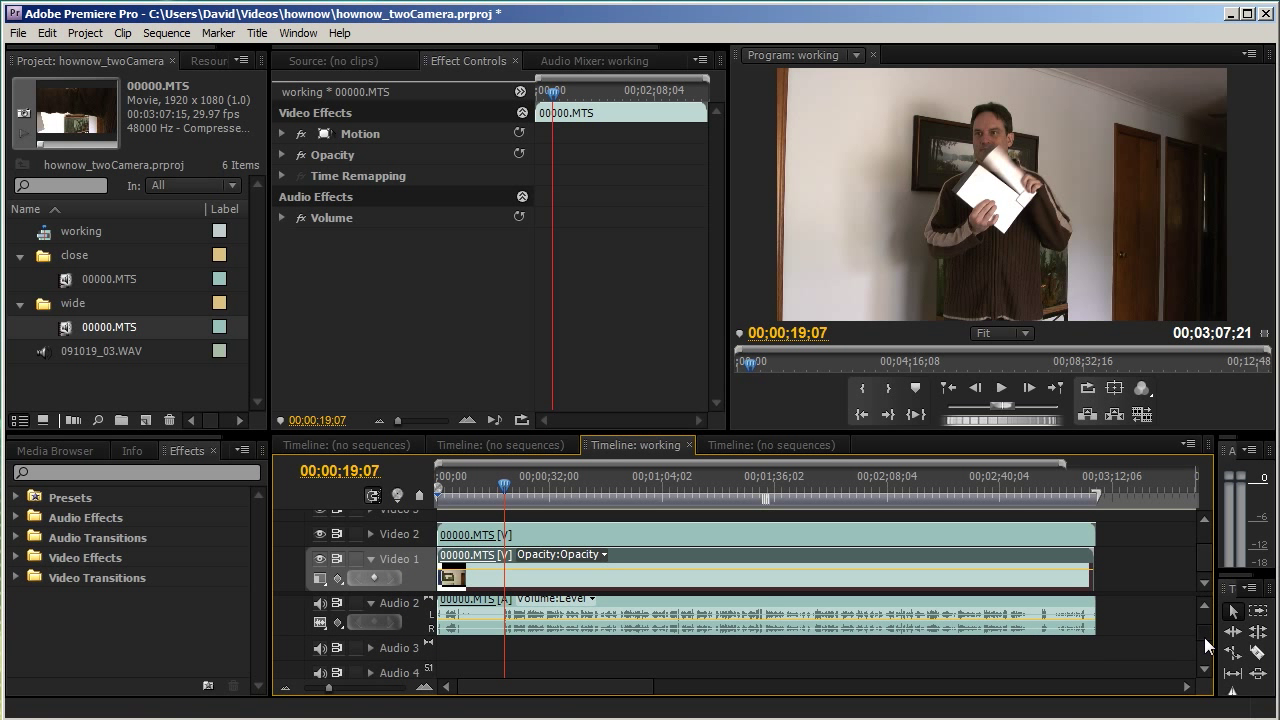
{"action": "left_click", "coordinate": [50, 350]}
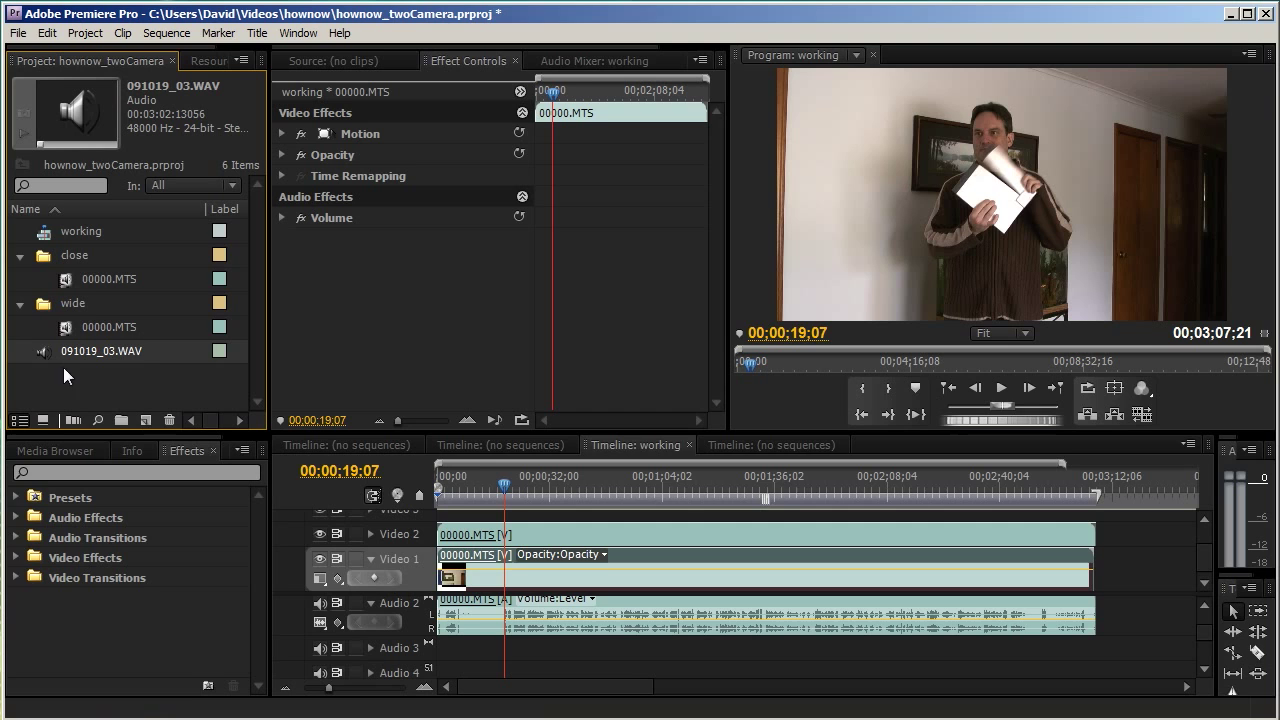
{"action": "left_click_drag", "start_coordinate": [48, 361], "coordinate": [431, 649]}
{"action": "left_click", "coordinate": [370, 648]}
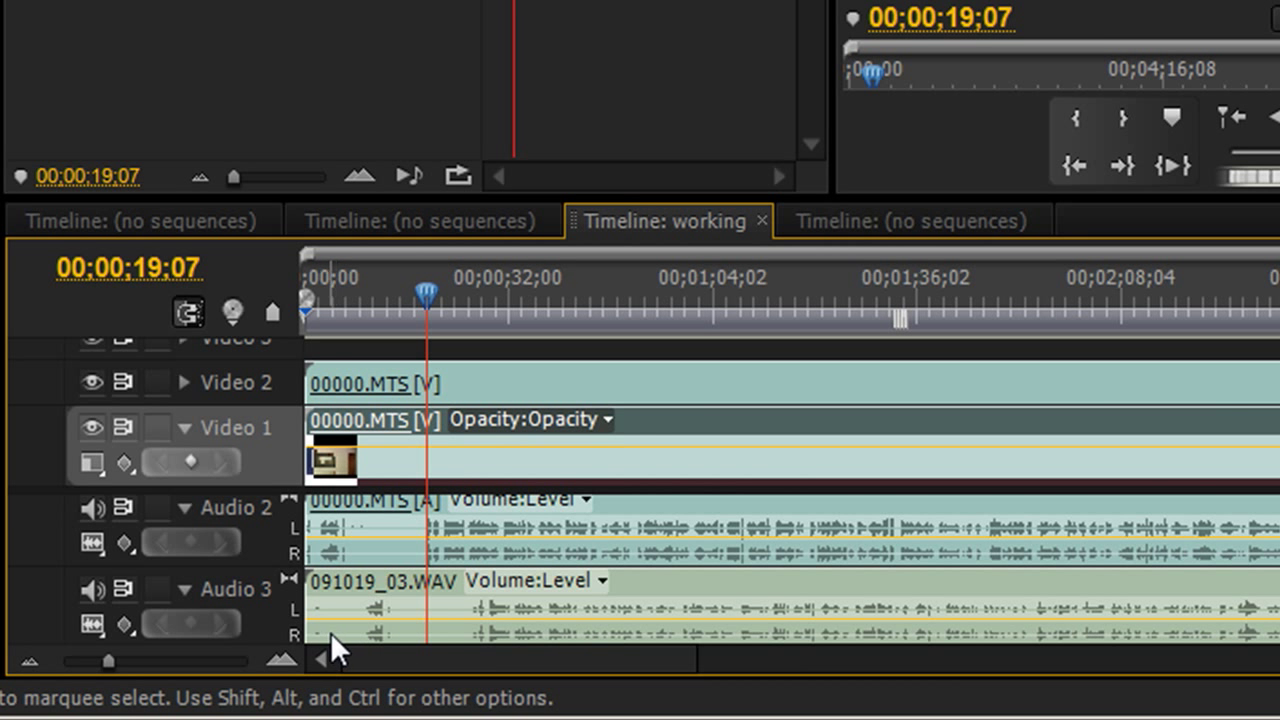
{"action": "left_click_drag", "start_coordinate": [318, 632], "coordinate": [390, 630]}
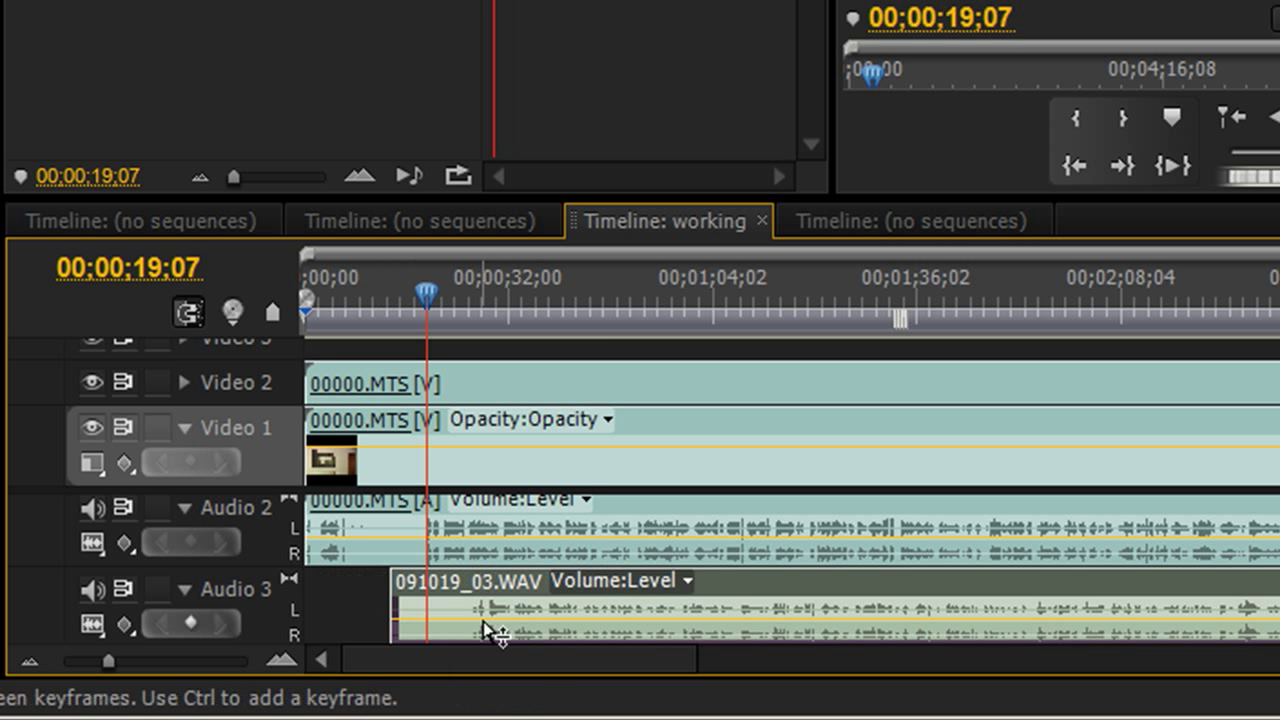
Slide the WAV clip earlier so its clap meets the camera clap at 00;00;19;08
{"action": "mouse_move", "coordinate": [724, 587]}
{"action": "left_mouse_down"}
{"action": "mouse_move", "coordinate": [714, 581]}
{"action": "mouse_move", "coordinate": [729, 577]}
{"action": "left_mouse_up"}
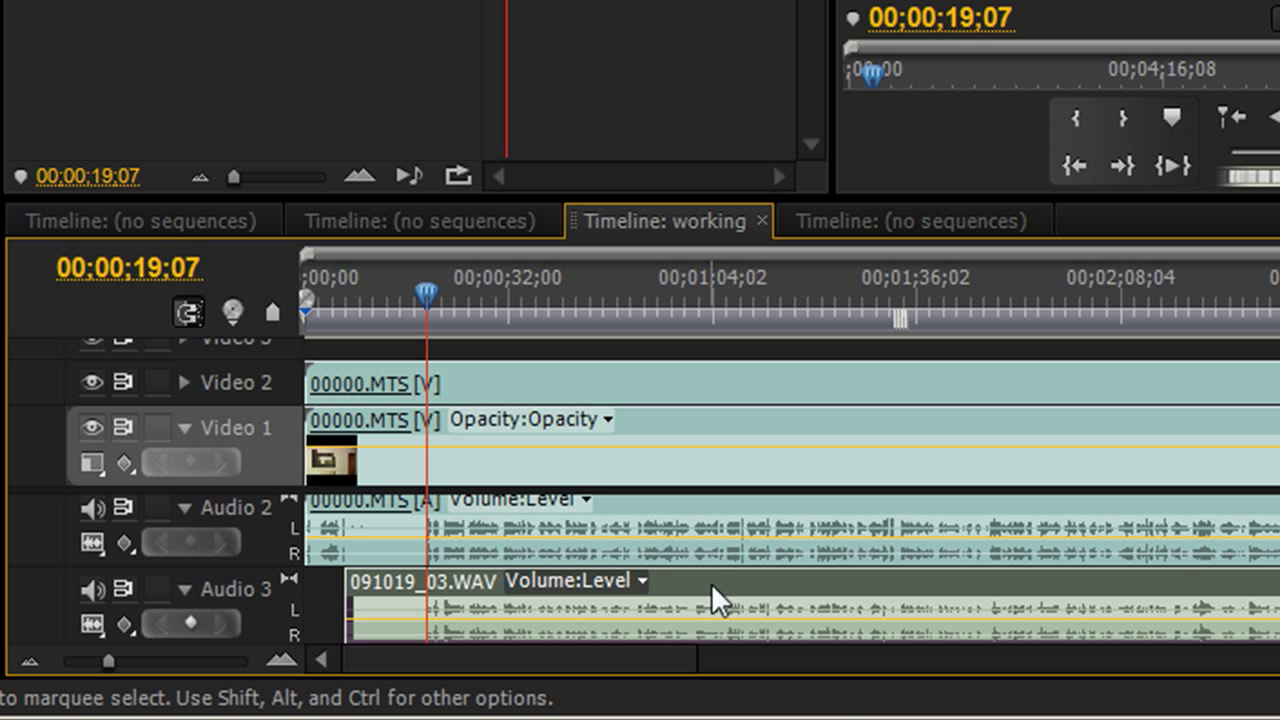
{"action": "left_click_drag", "start_coordinate": [126, 658], "coordinate": [267, 663]}
{"action": "left_click", "coordinate": [1048, 286]}
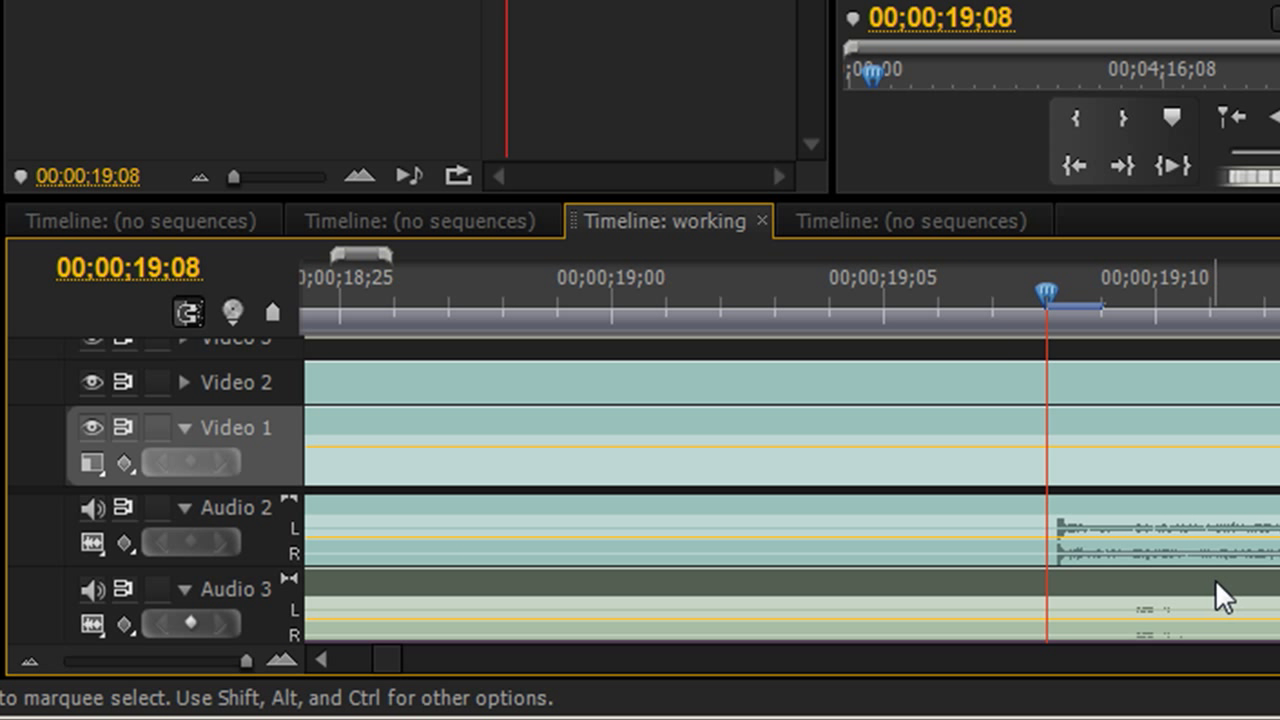
{"action": "left_click_drag", "start_coordinate": [1215, 582], "coordinate": [1177, 583]}
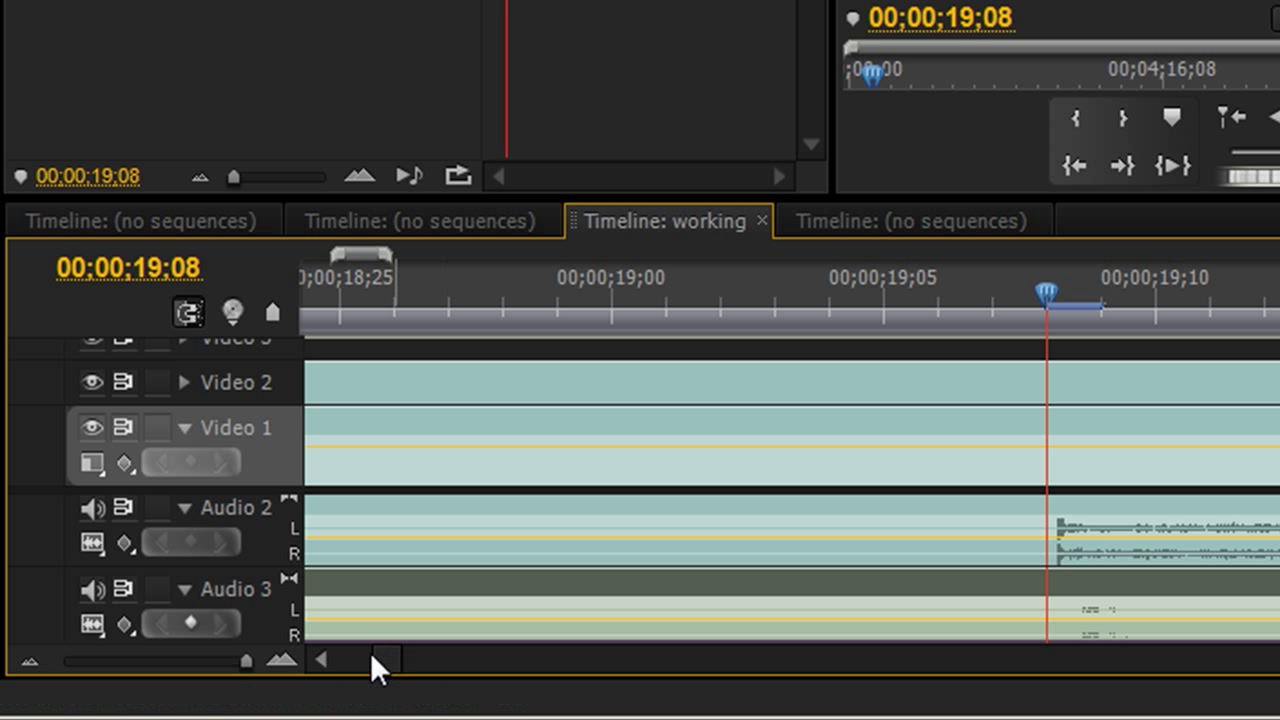
Mute the camera audio on Audio 1 and Audio 2 and enable output for Audio 3
{"action": "left_click", "coordinate": [89, 510]}
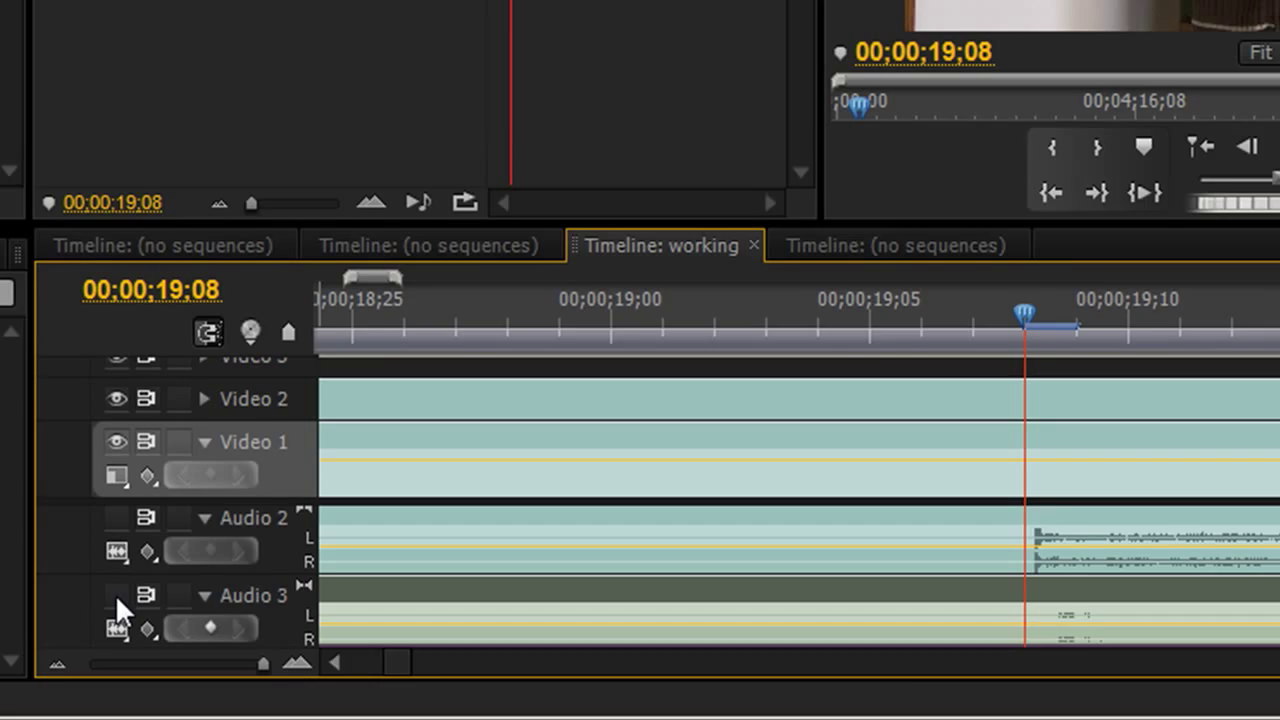
{"action": "left_click", "coordinate": [91, 589]}
{"action": "scroll", "coordinate": [1279, 607], "scroll_direction": "up", "scroll_amount": 2}
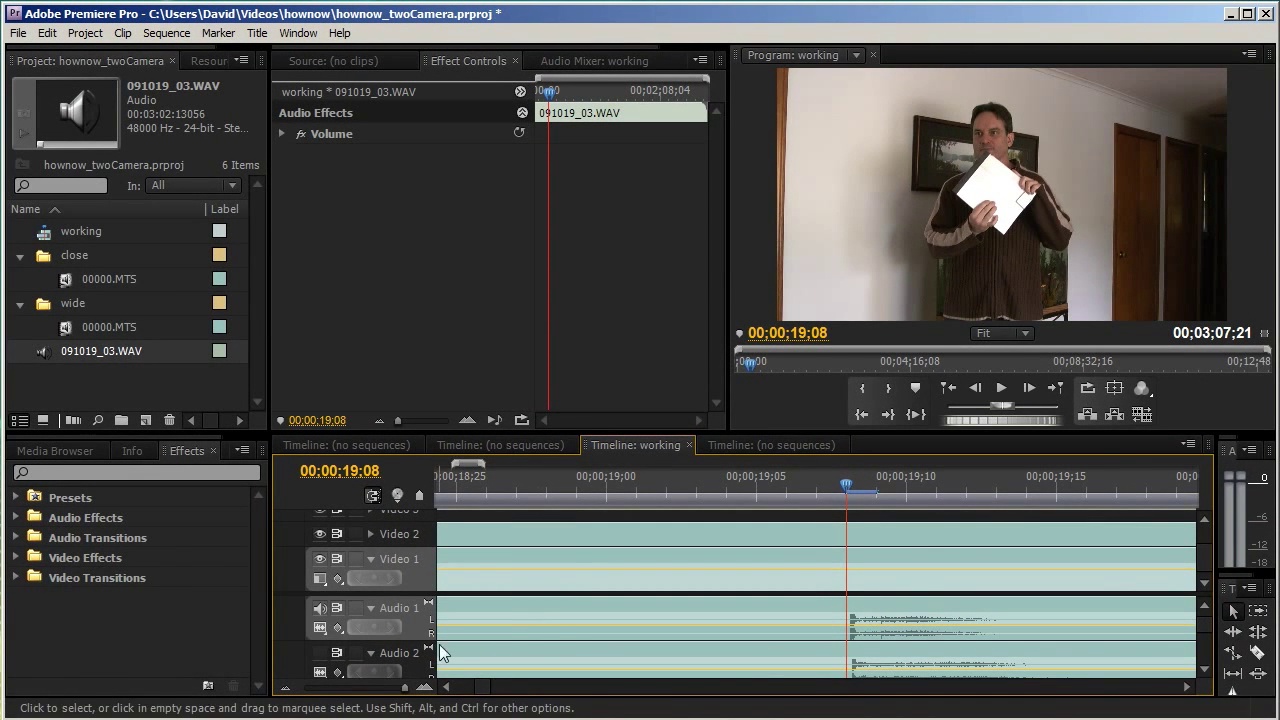
{"action": "left_click", "coordinate": [319, 608]}
Zoom out and play from just before the clap to hear the synced WAV audio
{"action": "left_click_drag", "start_coordinate": [765, 490], "coordinate": [725, 495]}
{"action": "left_click_drag", "start_coordinate": [405, 688], "coordinate": [345, 695]}
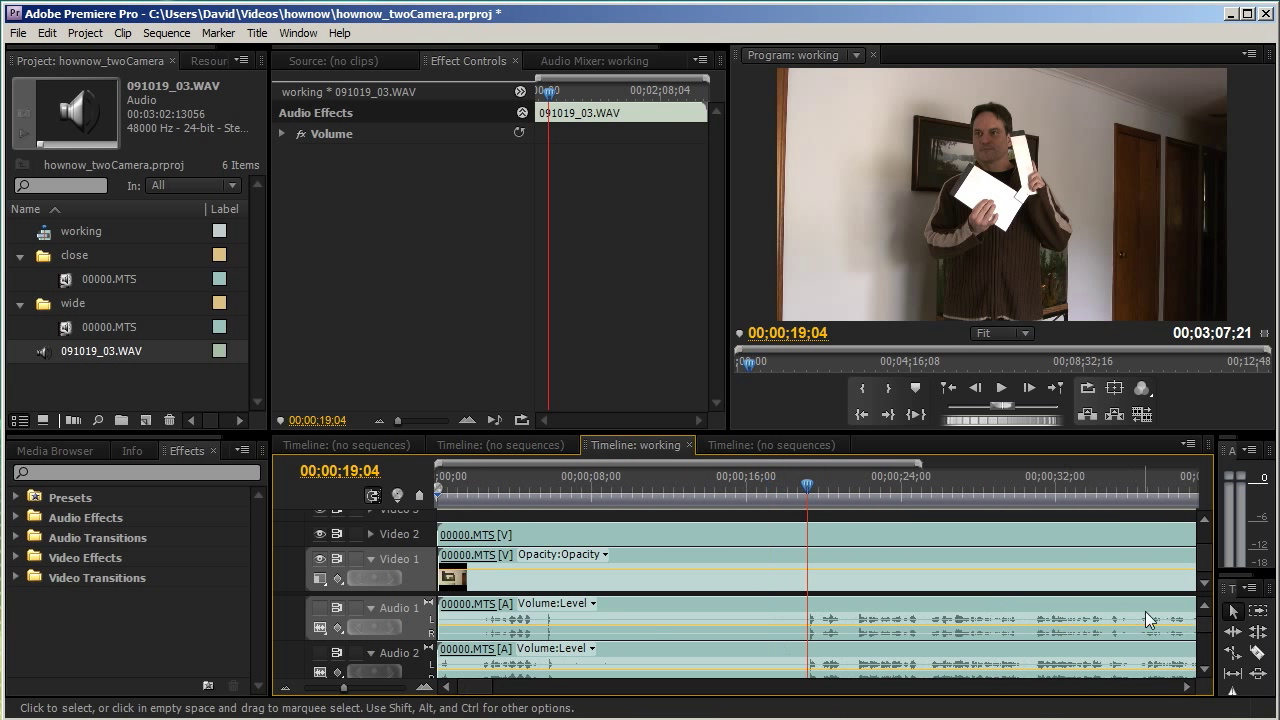
{"action": "scroll", "coordinate": [1205, 630], "scroll_direction": "down", "scroll_amount": 2}
{"action": "key", "text": "space"}
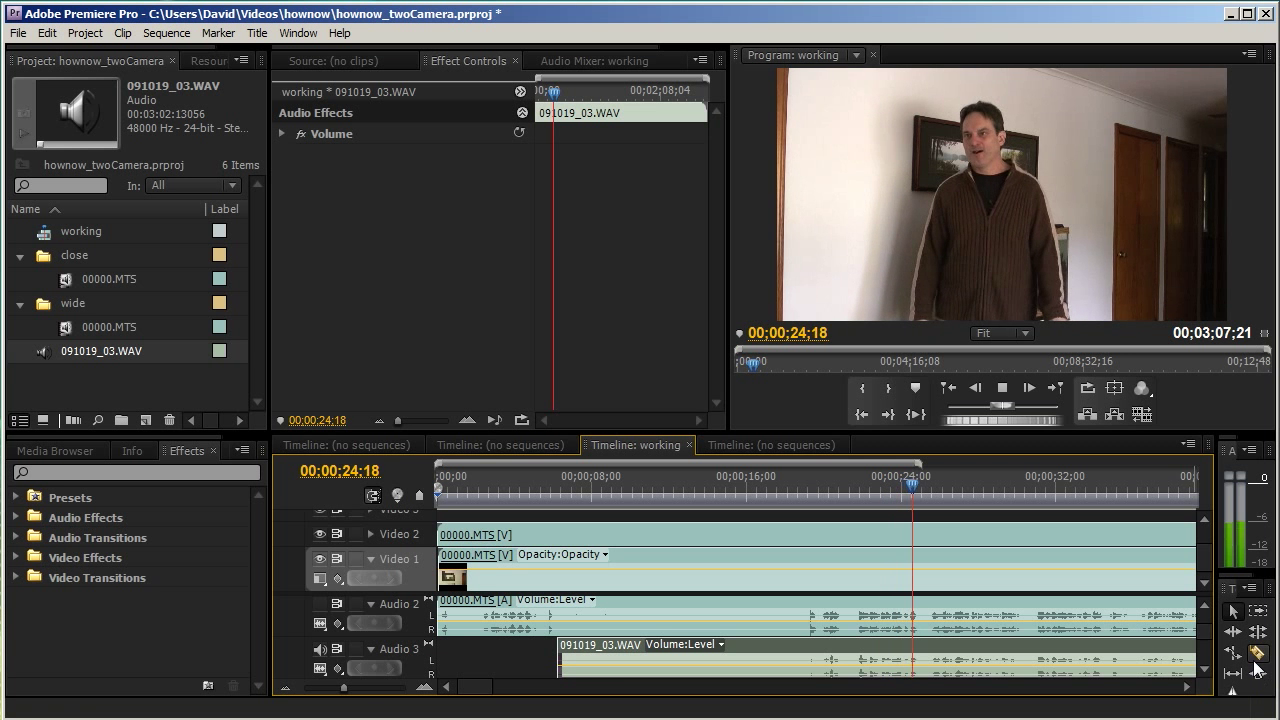
{"action": "left_click_drag", "start_coordinate": [340, 687], "coordinate": [327, 688]}
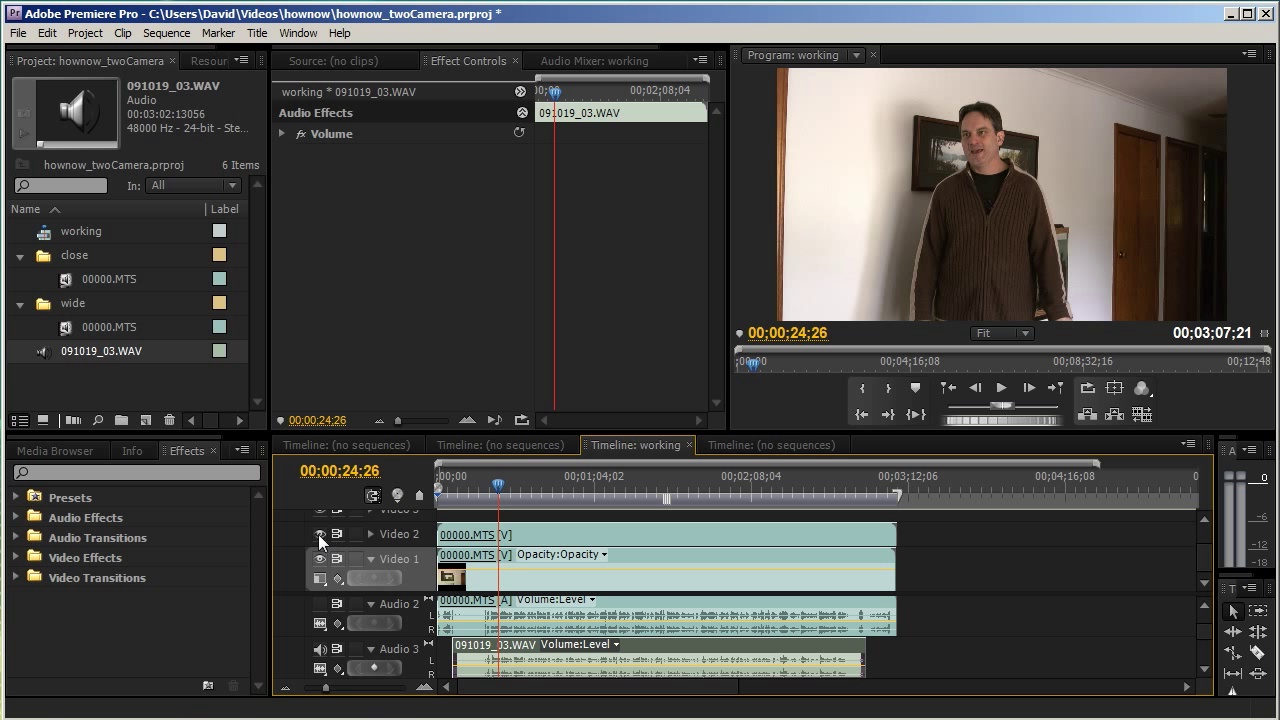
{"action": "left_click", "coordinate": [319, 534]}
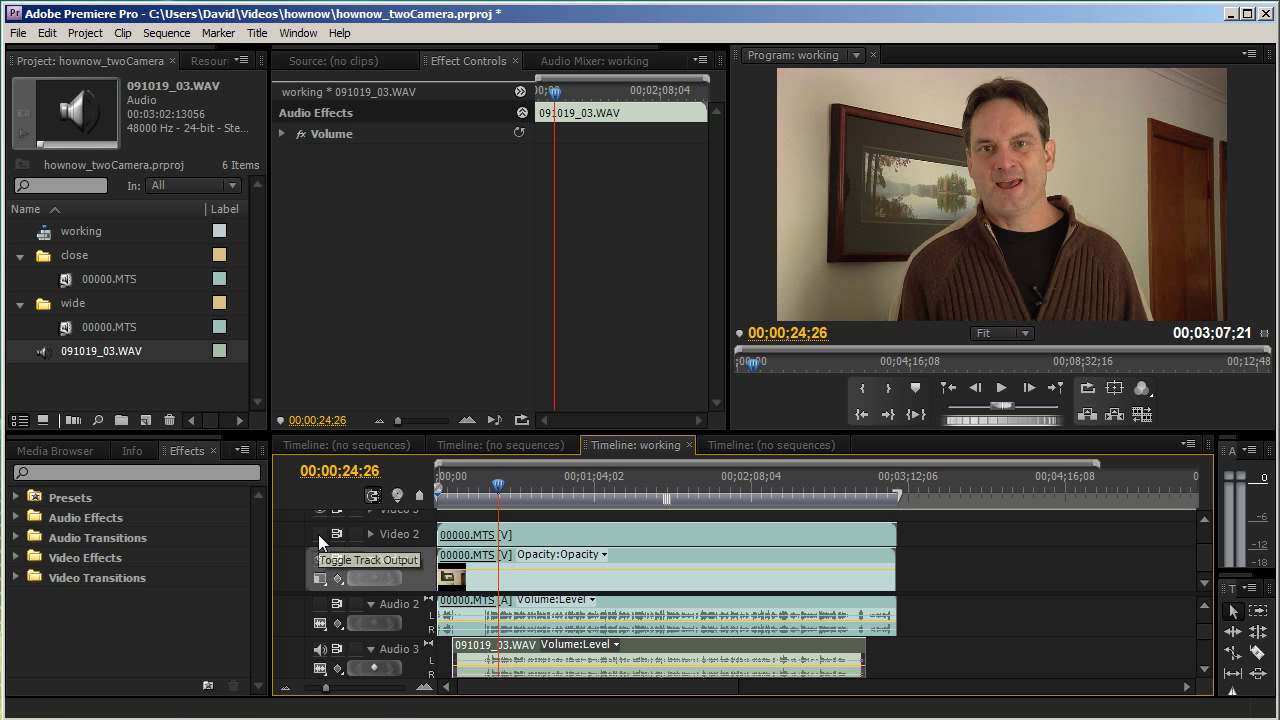
{"action": "left_click", "coordinate": [319, 534]}
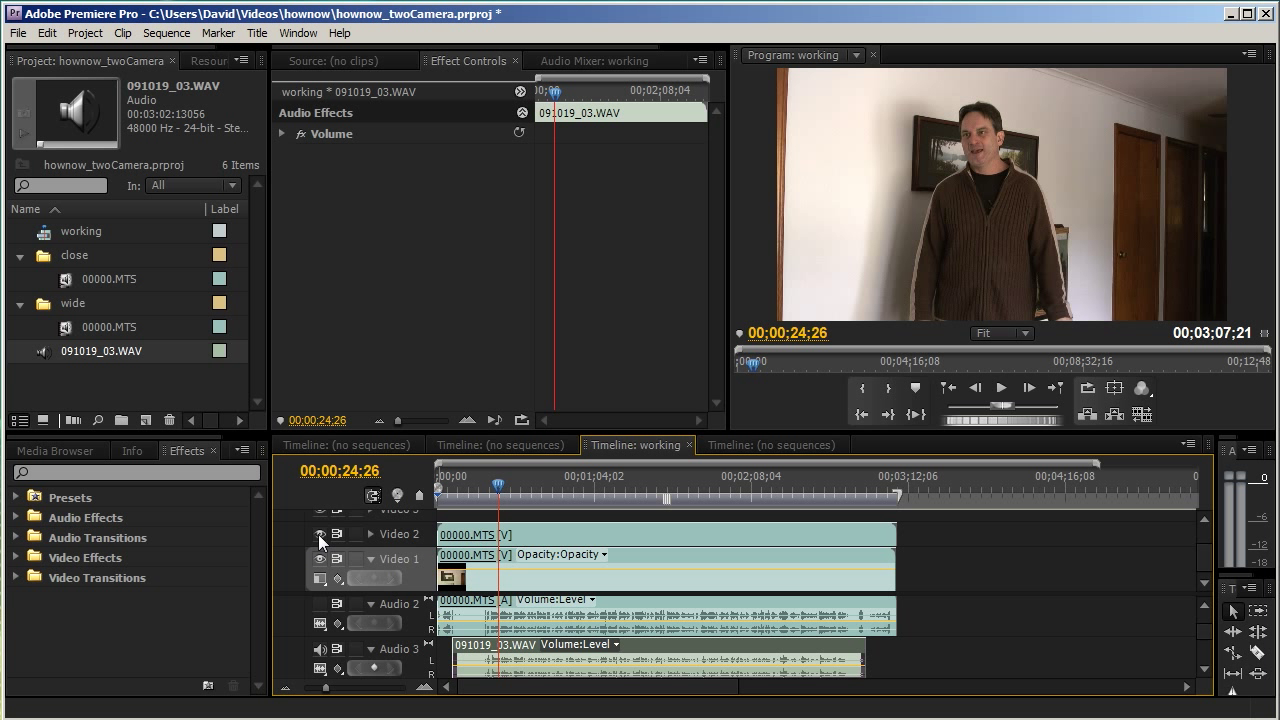
{"action": "left_click", "coordinate": [319, 534]}
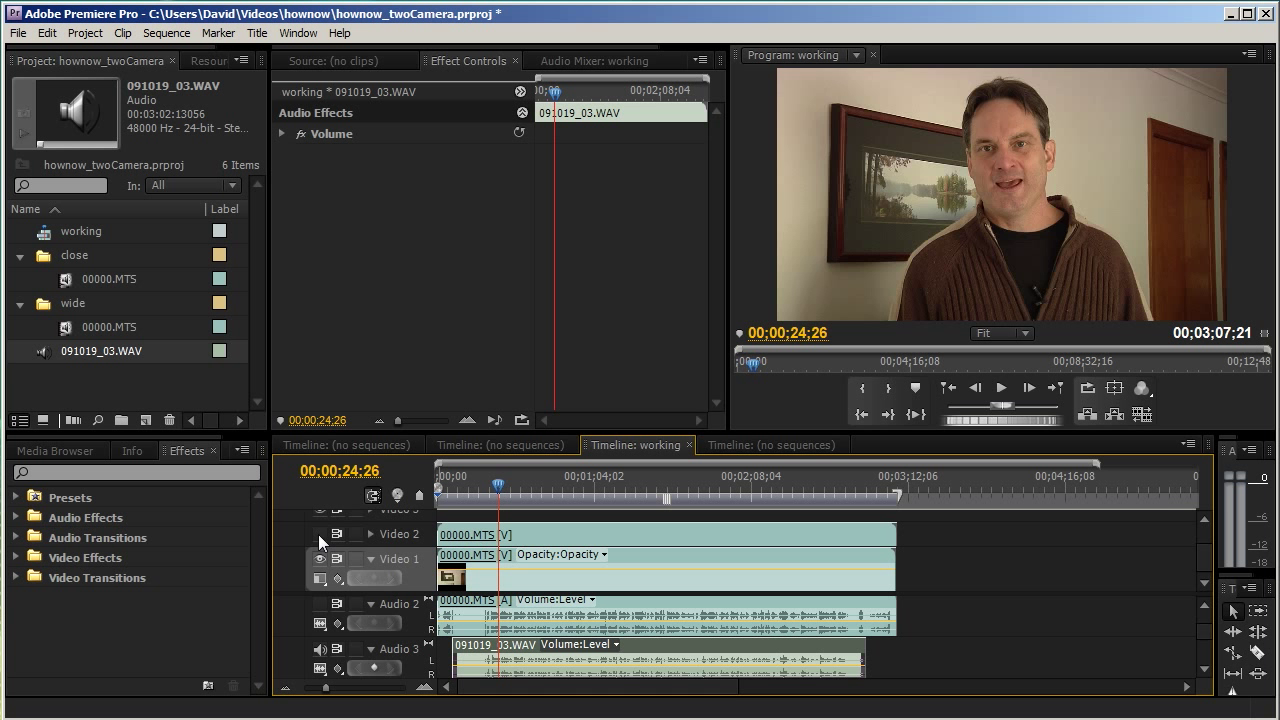
{"action": "left_click", "coordinate": [318, 534]}
{"action": "left_click", "coordinate": [318, 534]}
{"action": "left_click", "coordinate": [318, 534]}
{"action": "left_click", "coordinate": [318, 534]}
{"action": "left_click", "coordinate": [318, 534]}
{"action": "left_click", "coordinate": [318, 534]}
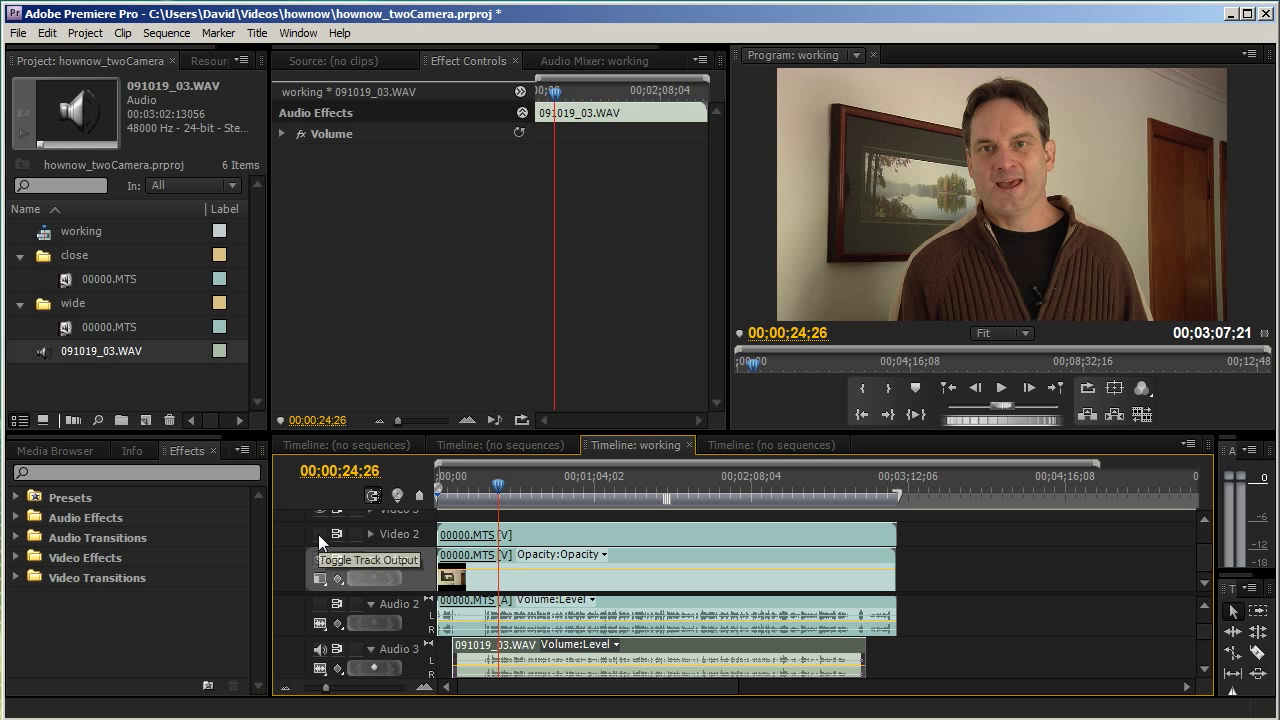
{"action": "left_click", "coordinate": [318, 534]}
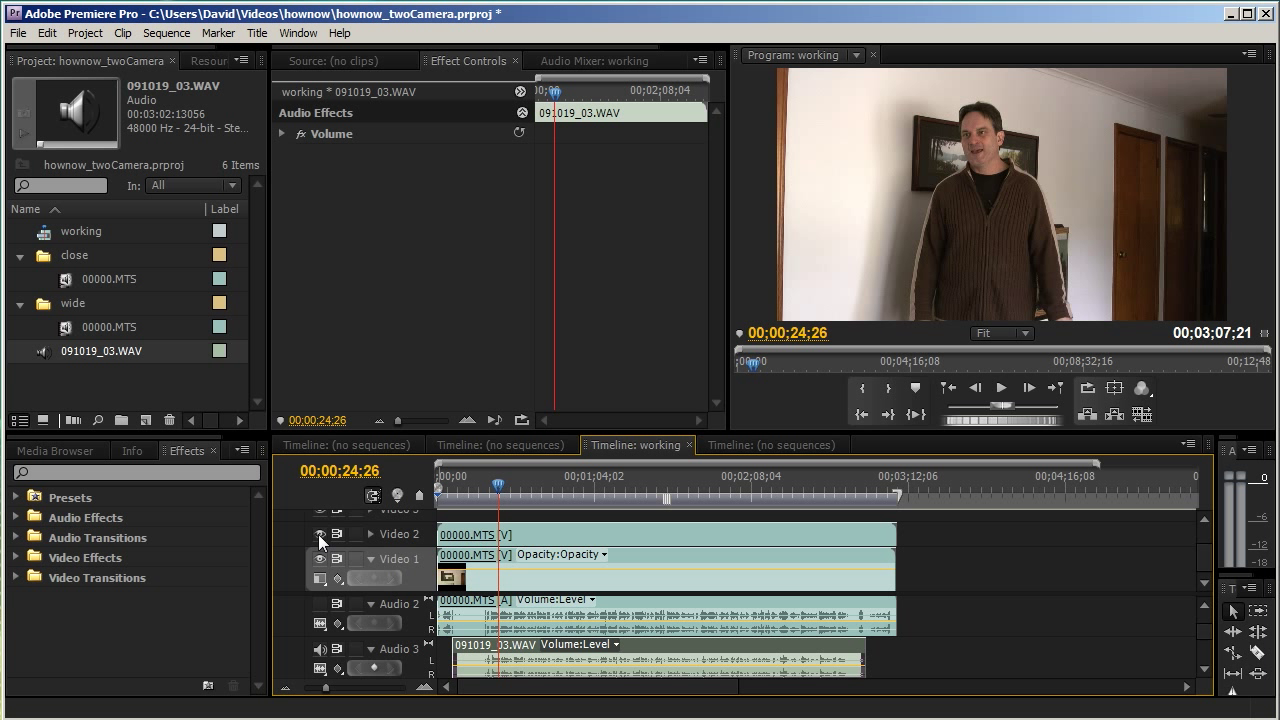
{"action": "left_click", "coordinate": [318, 534]}
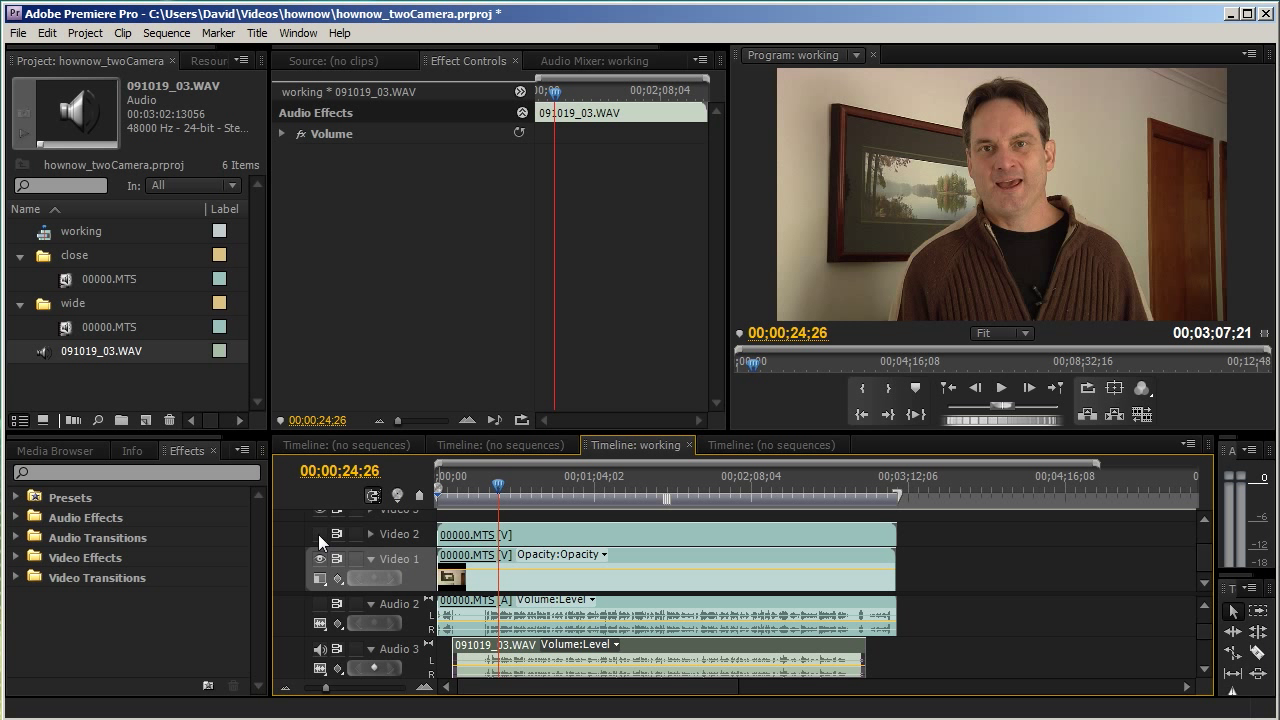
{"action": "left_click", "coordinate": [318, 534]}
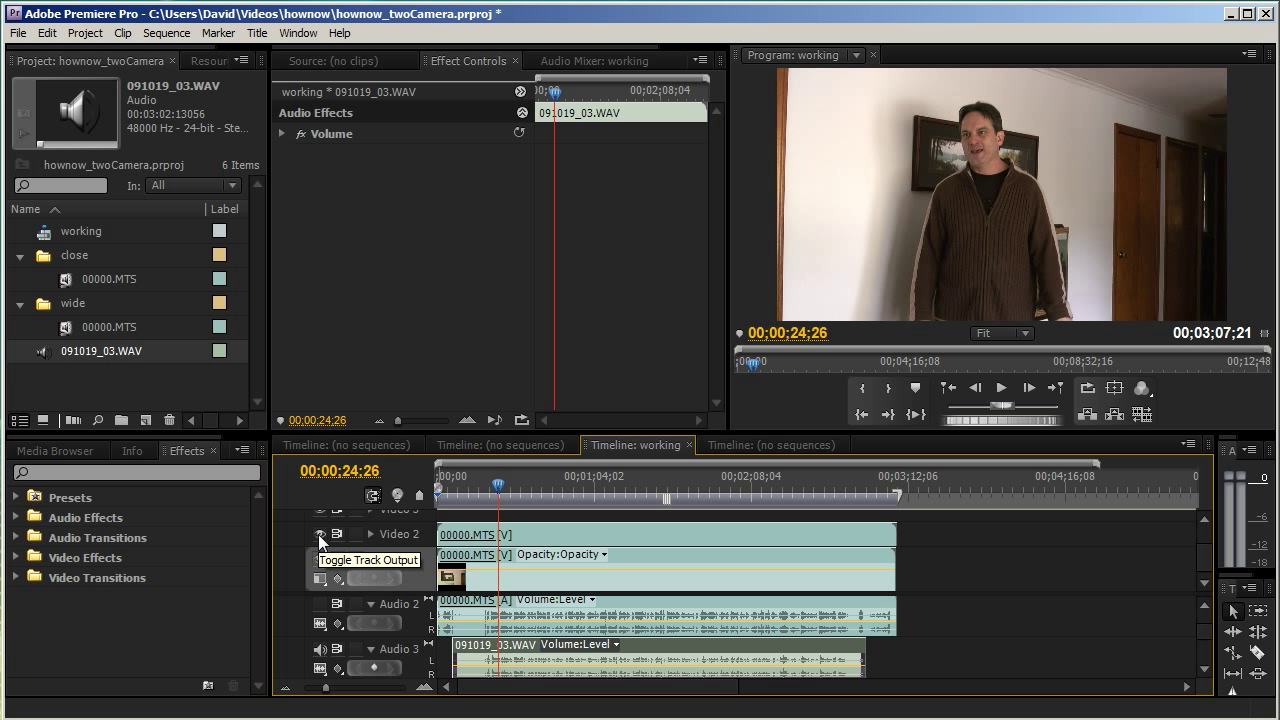
{"action": "left_click", "coordinate": [318, 534]}
{"action": "left_click", "coordinate": [318, 534]}
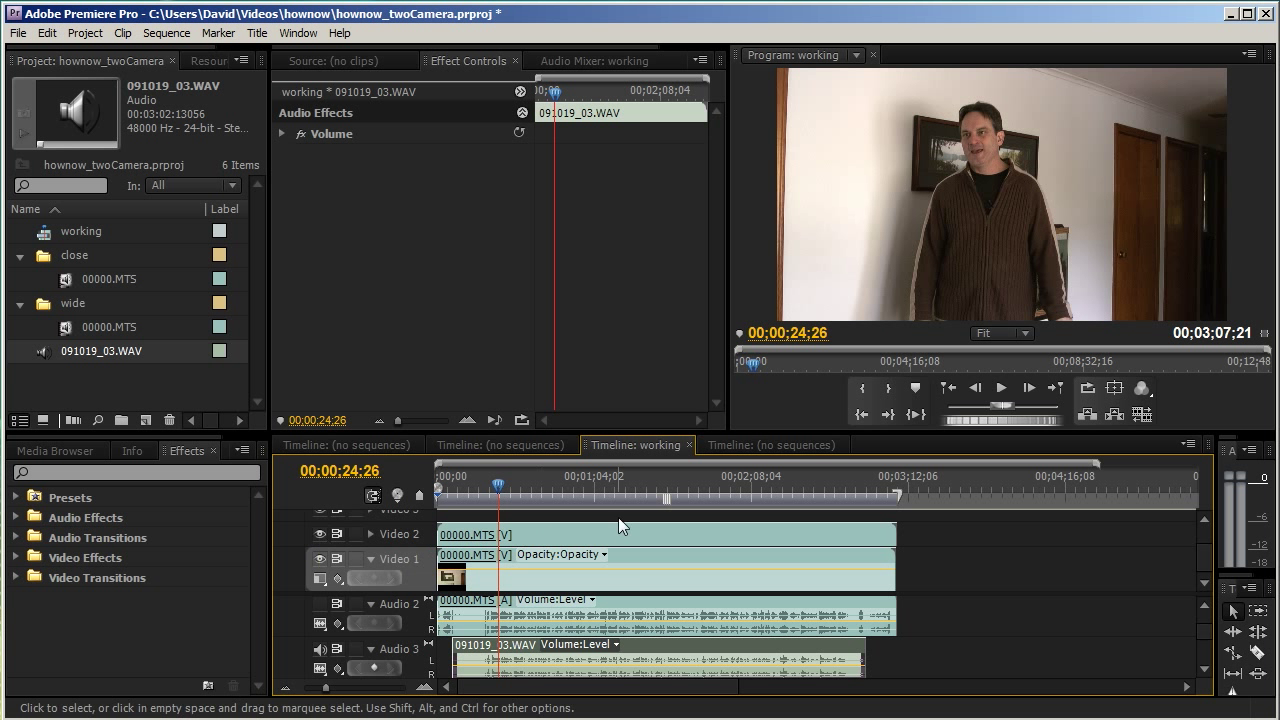
Put the playhead at 00;00;55;11 and turn off Video 2's output so the close-up shows
{"action": "left_click_drag", "start_coordinate": [497, 490], "coordinate": [520, 490]}
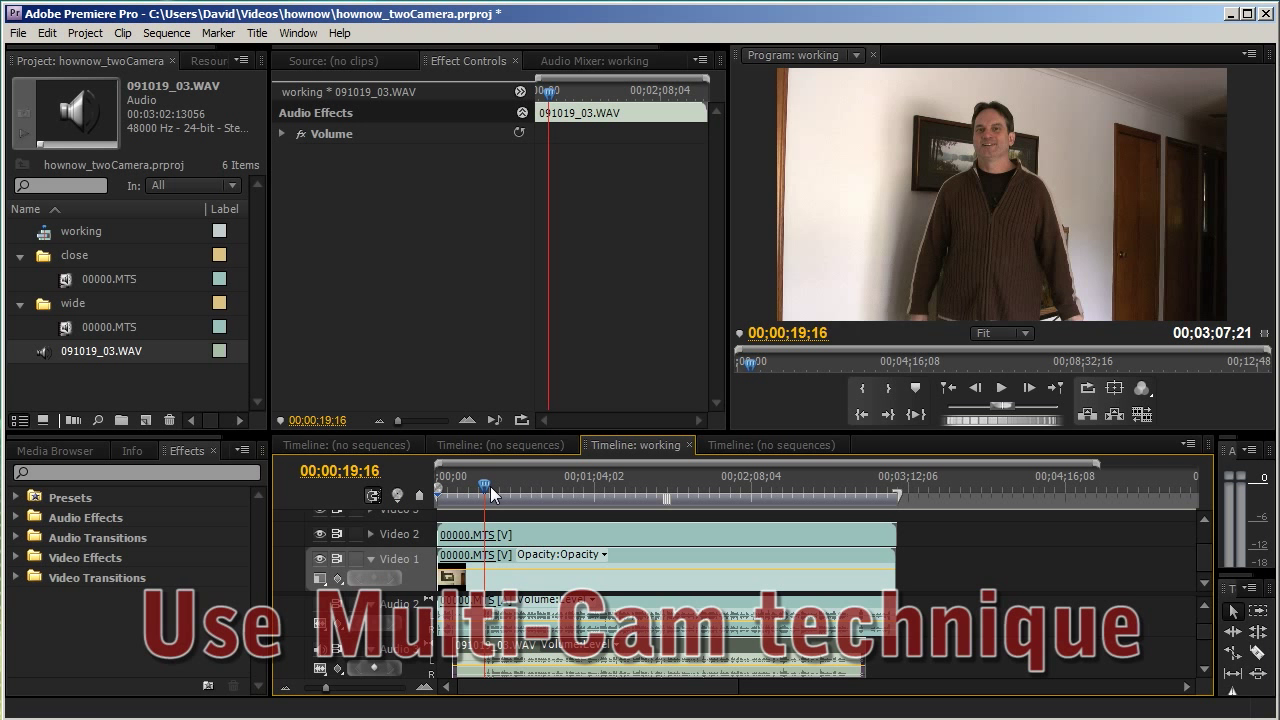
{"action": "left_click", "coordinate": [519, 525]}
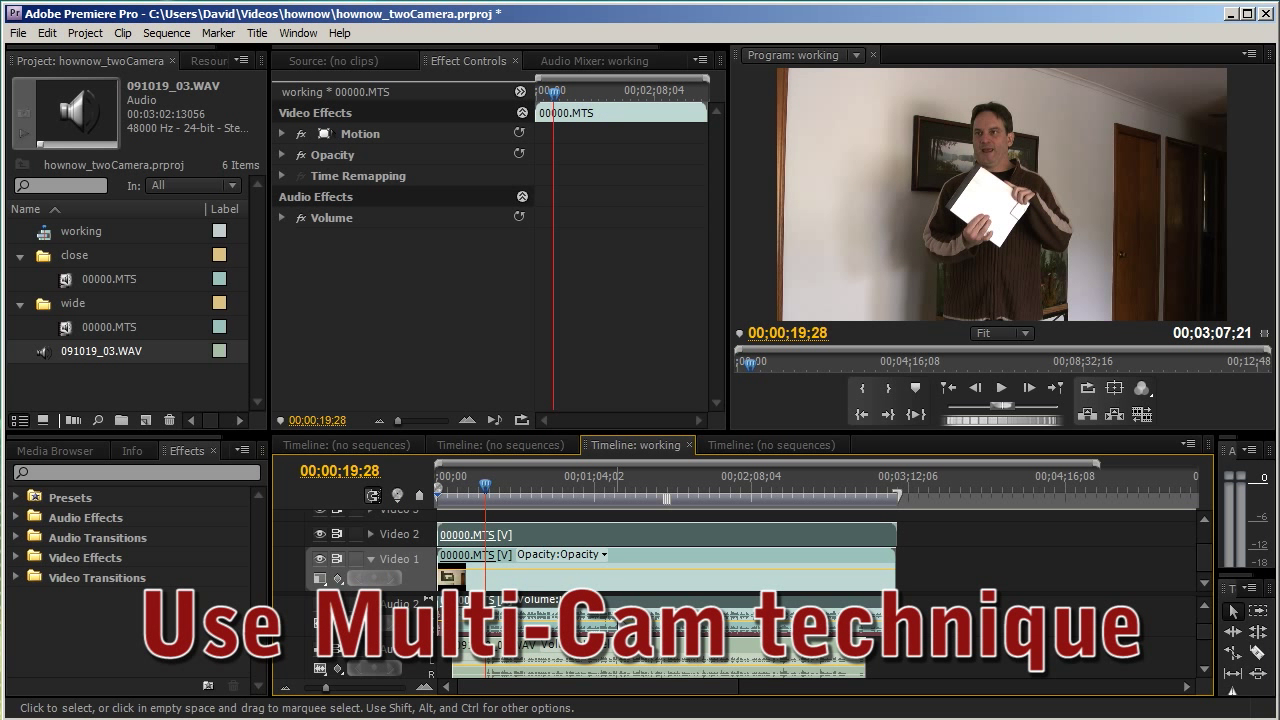
{"action": "left_click", "coordinate": [605, 600]}
{"action": "left_click", "coordinate": [579, 539]}
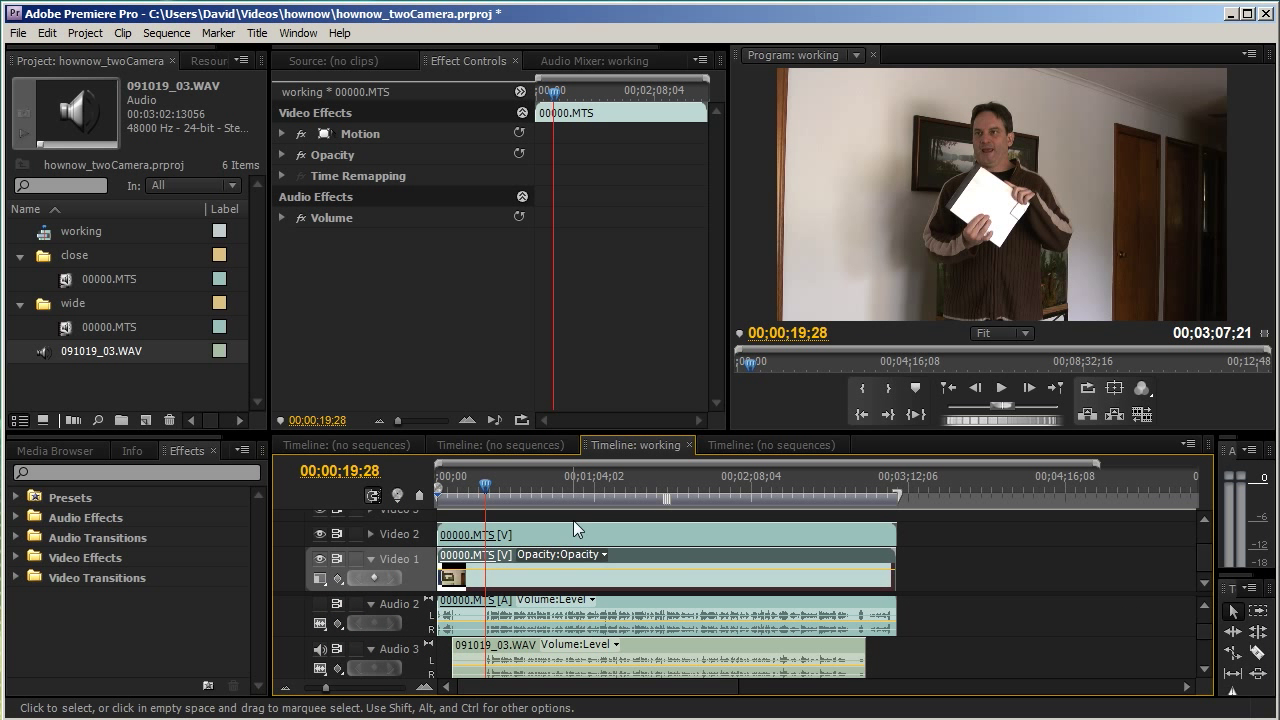
{"action": "left_click", "coordinate": [573, 493]}
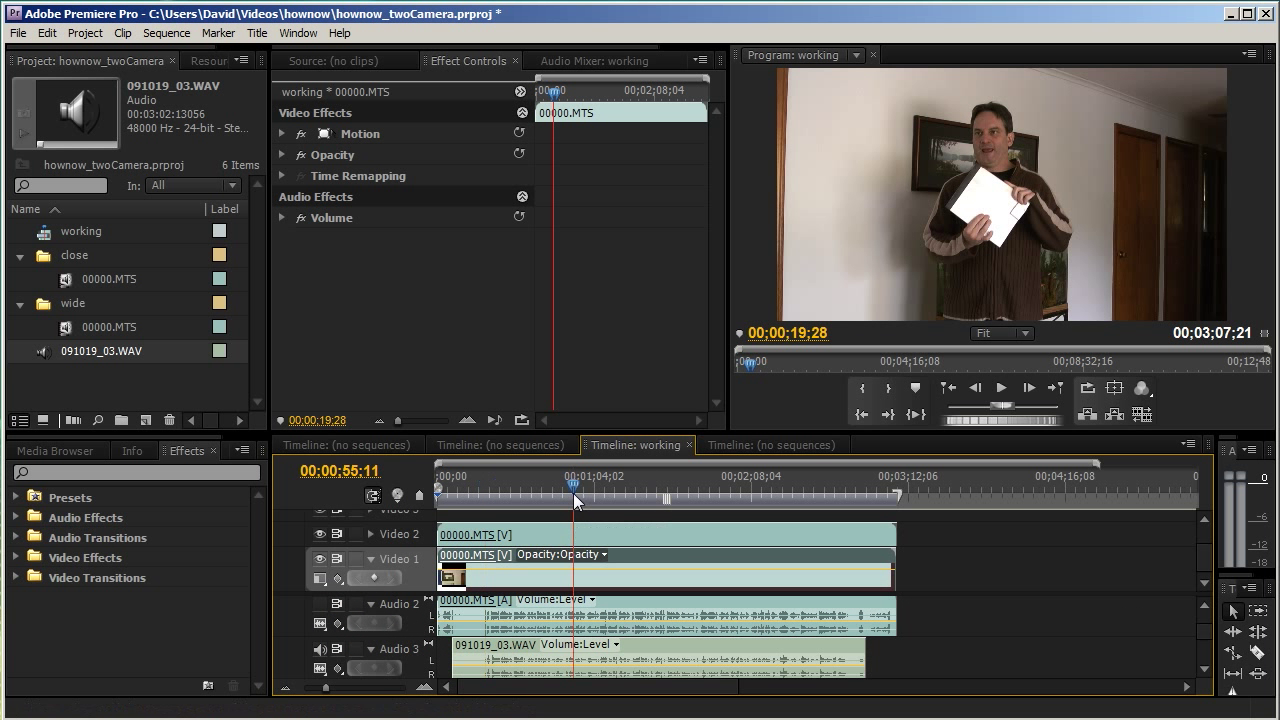
{"action": "left_click", "coordinate": [321, 535]}
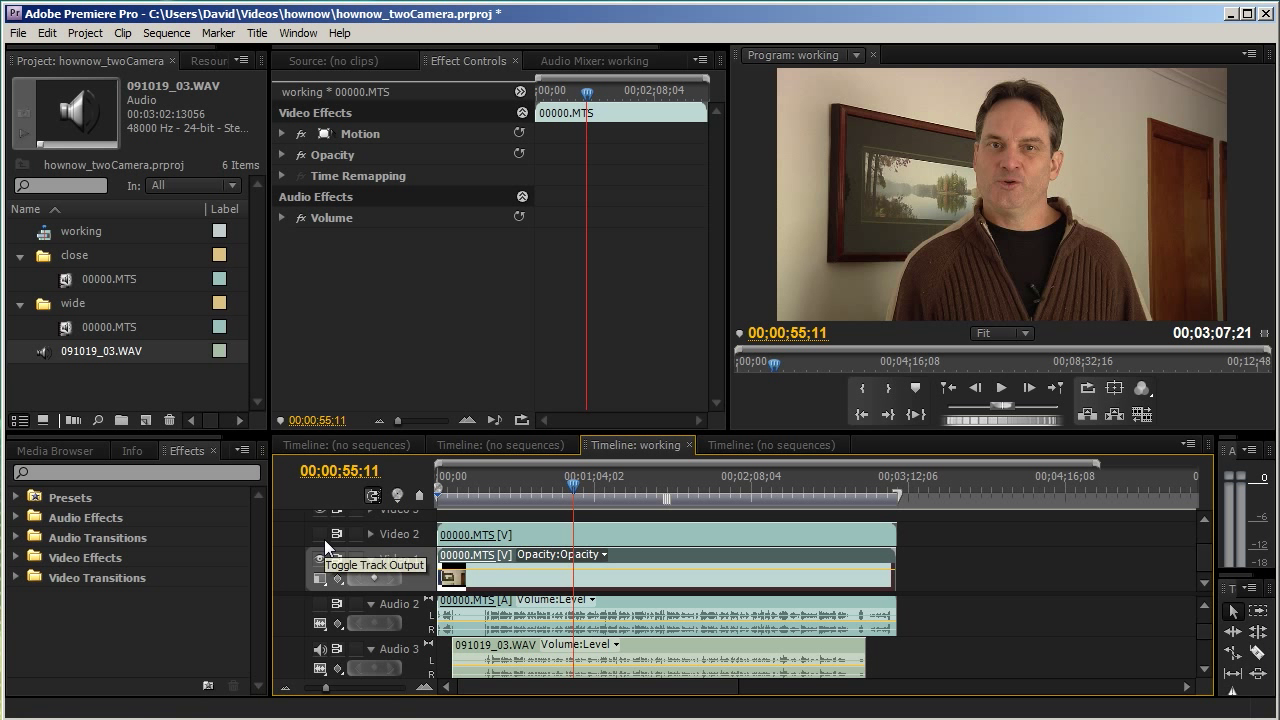
{"action": "left_click", "coordinate": [324, 539]}
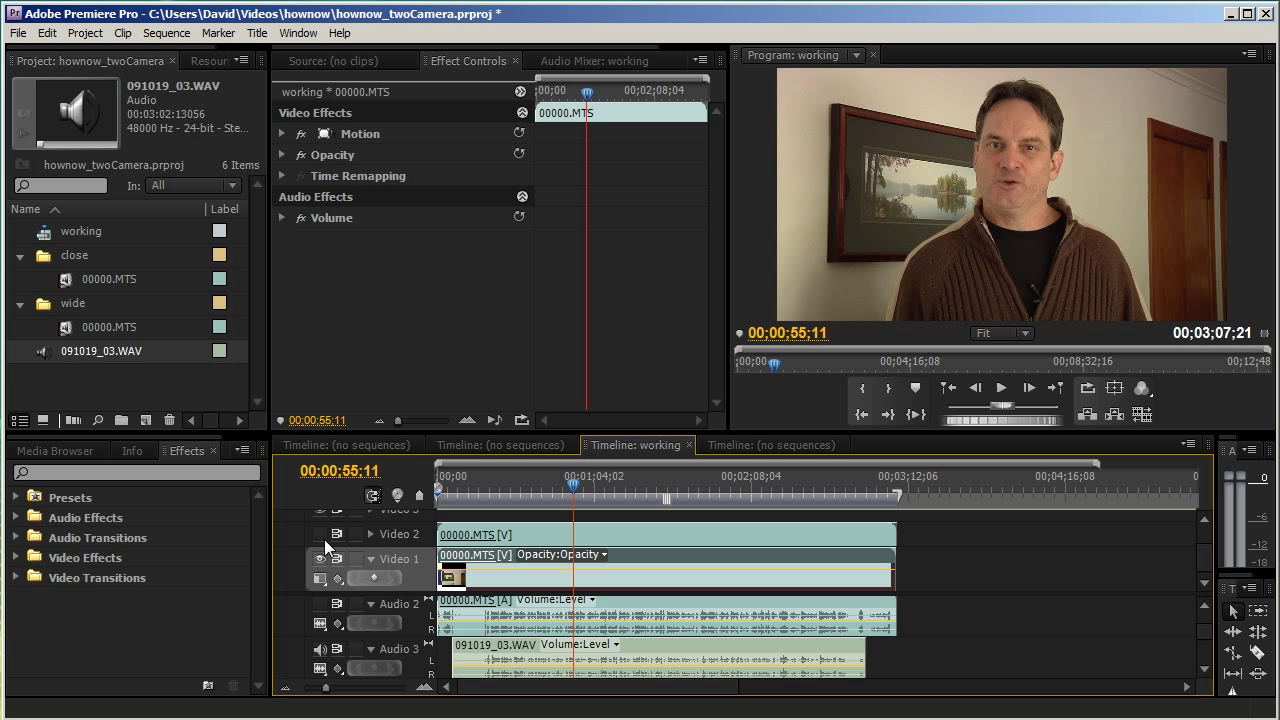